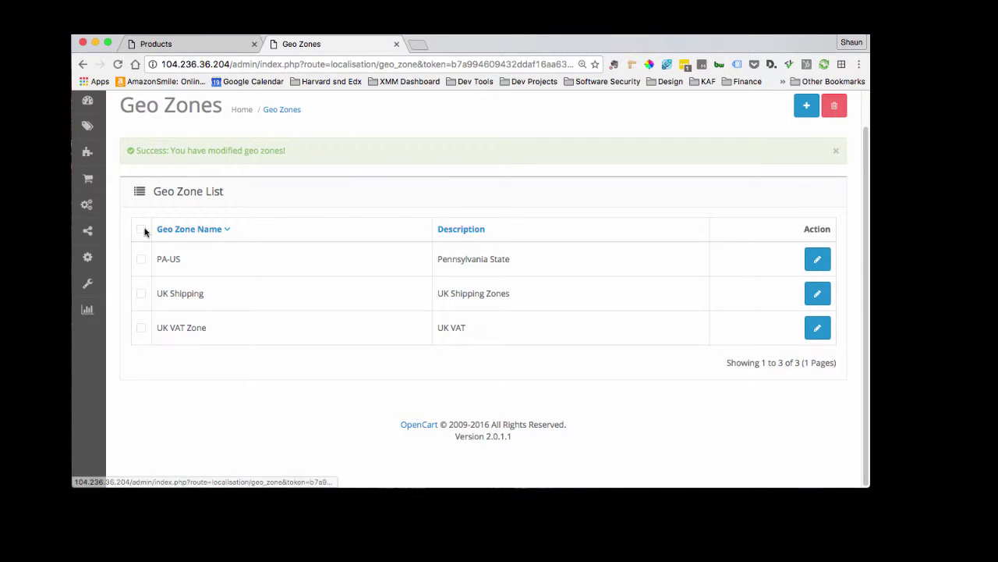
Go to the Localisation > Geo Zones list showing PA-US, UK Shipping and UK VAT Zone
mouse_move(90, 260)
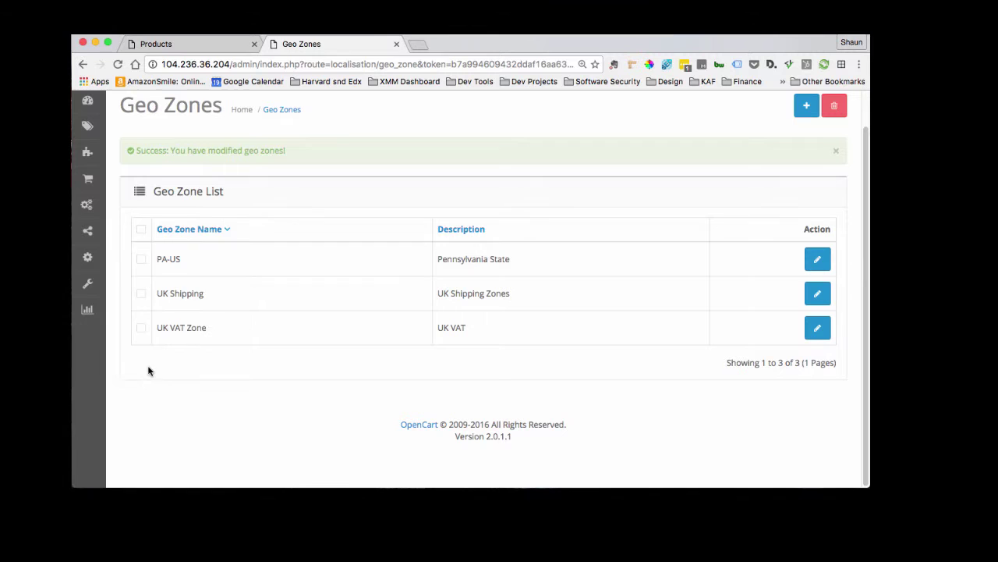
left_click(160, 364)
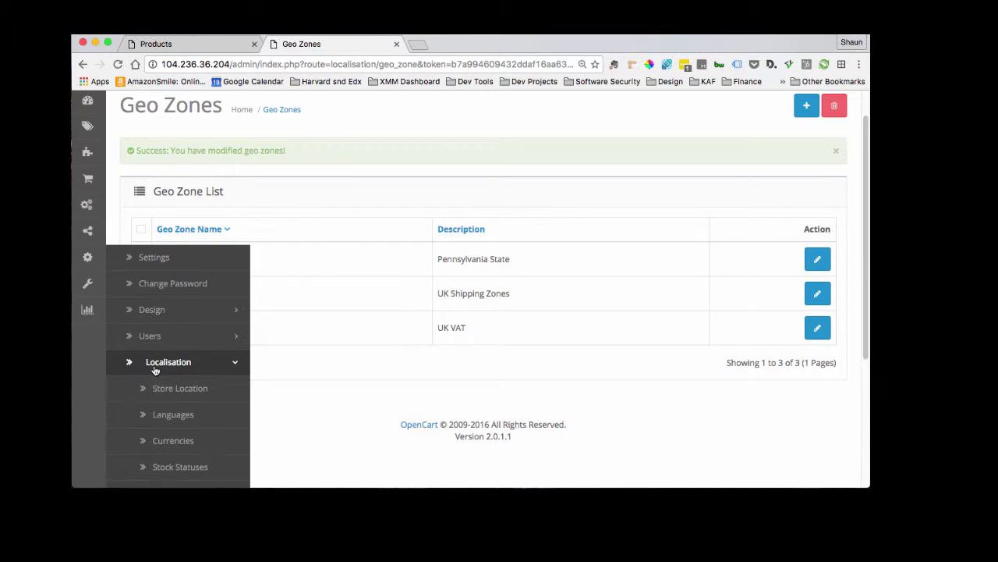
scroll(184, 372, "down", 3)
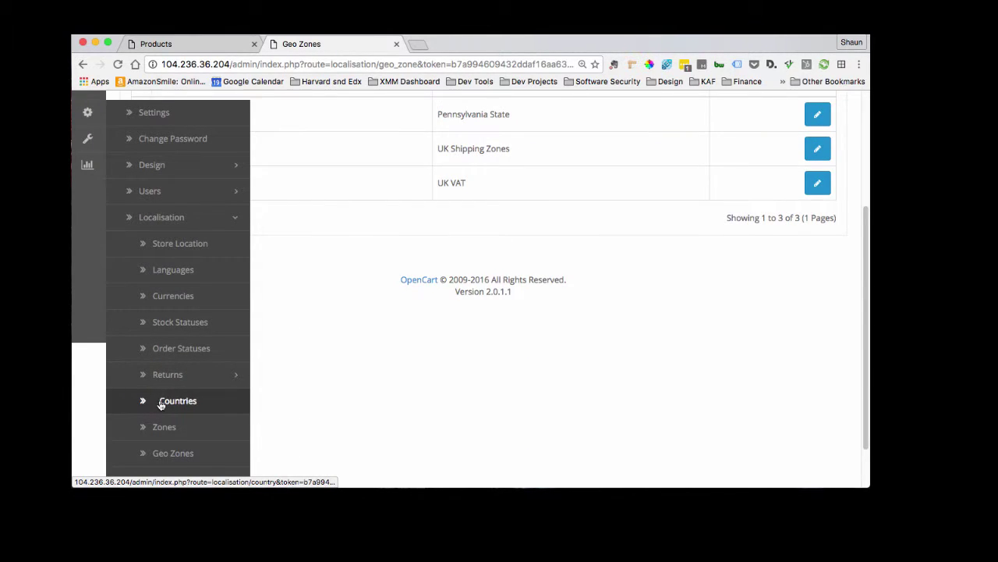
left_click(164, 437)
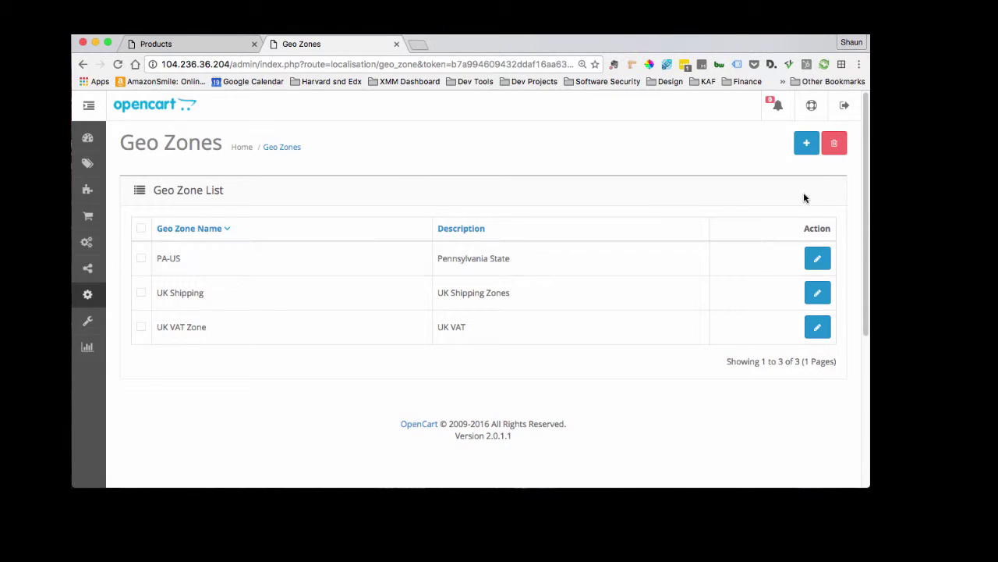
Start a new geo zone named TX-US with the description Texas State
left_click(808, 145)
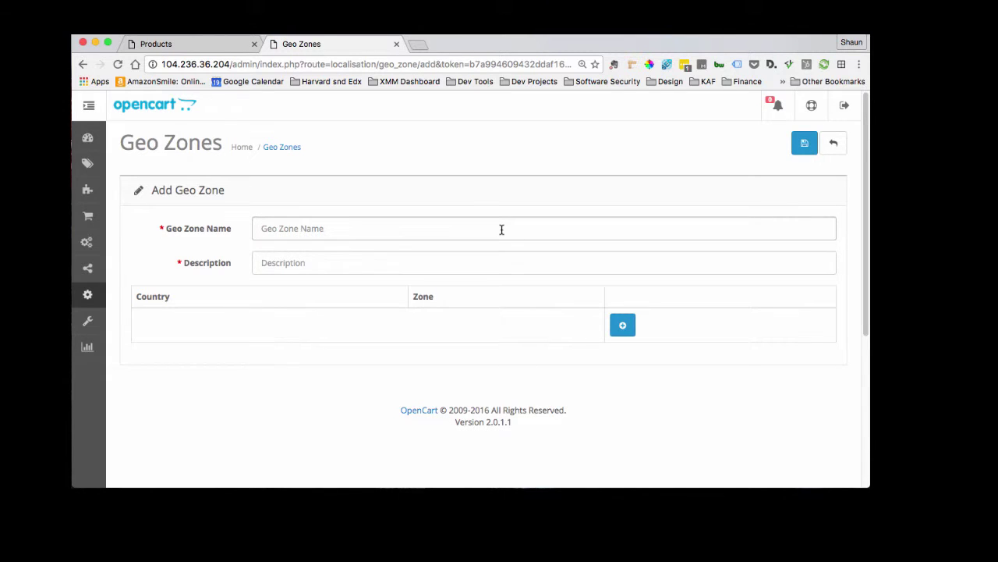
left_click(502, 229)
type("TX-US")
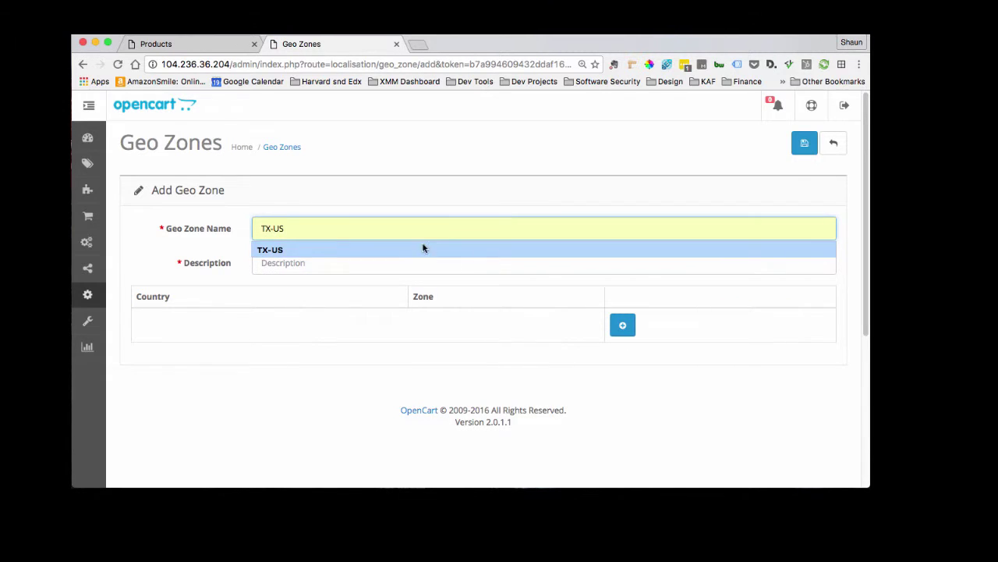
left_click(304, 264)
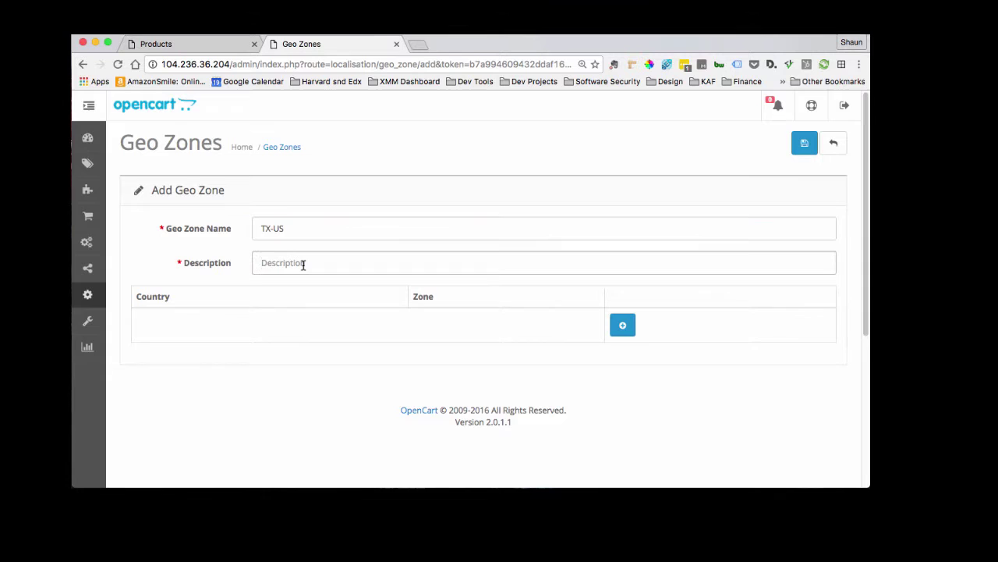
type("Texas State")
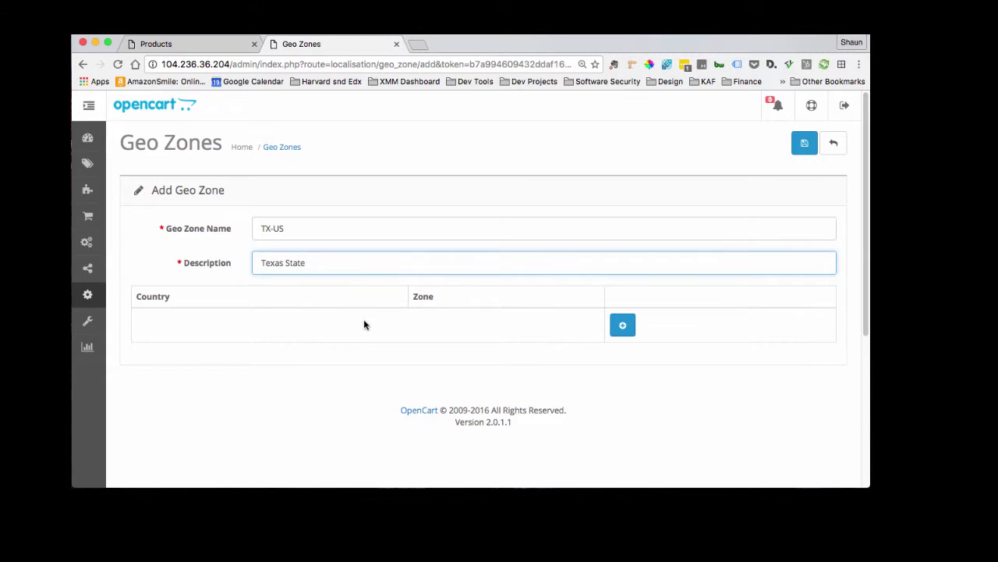
Add a geo zone row with country United States and zone Texas
left_click(623, 326)
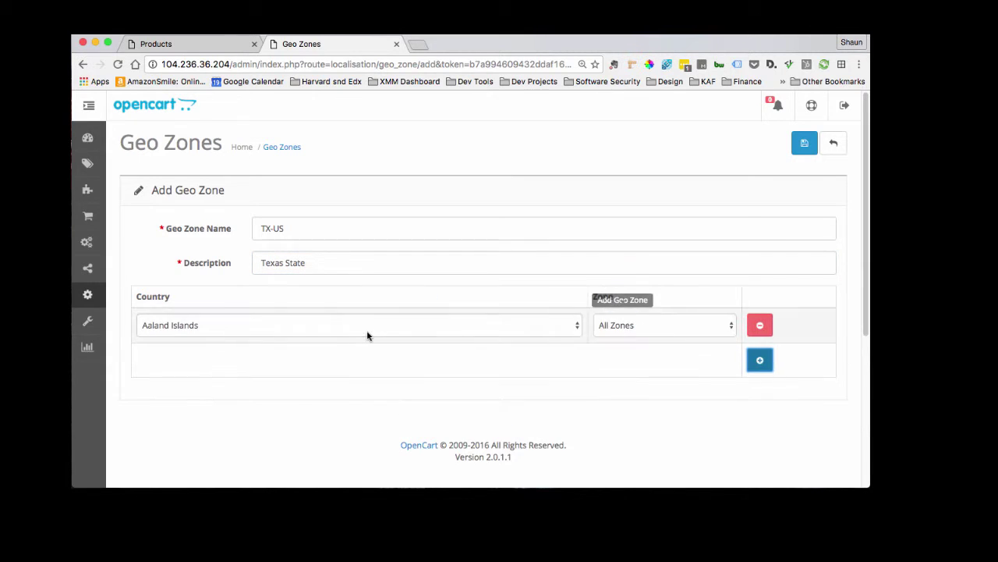
left_click(357, 326)
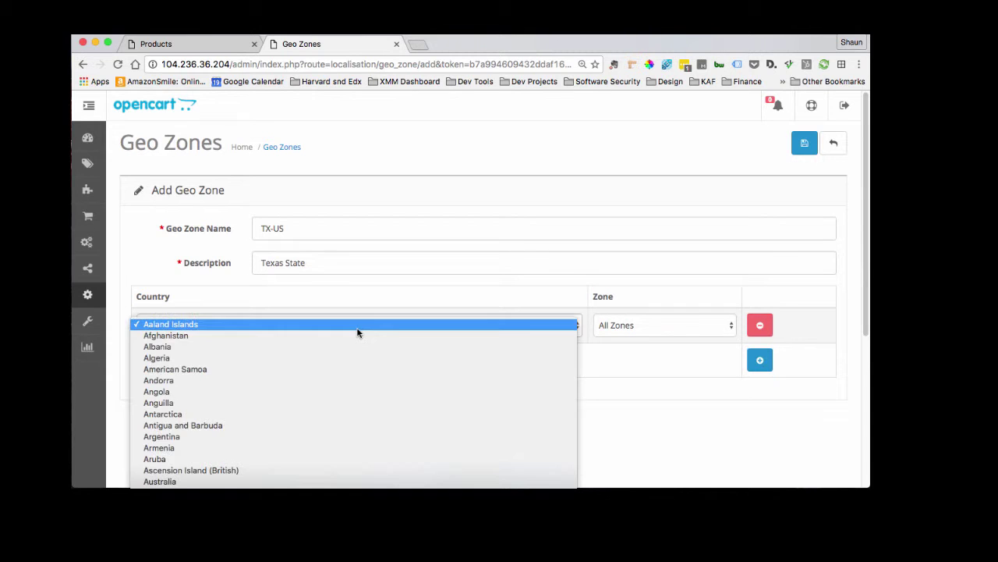
scroll(367, 336, "down", 15)
scroll(376, 347, "down", 15)
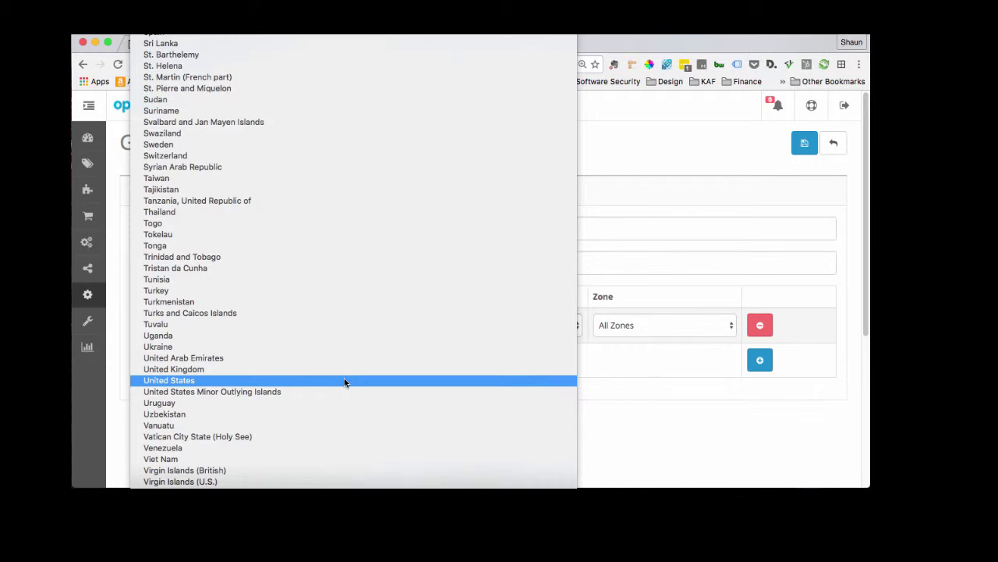
left_click(345, 381)
left_click(550, 325)
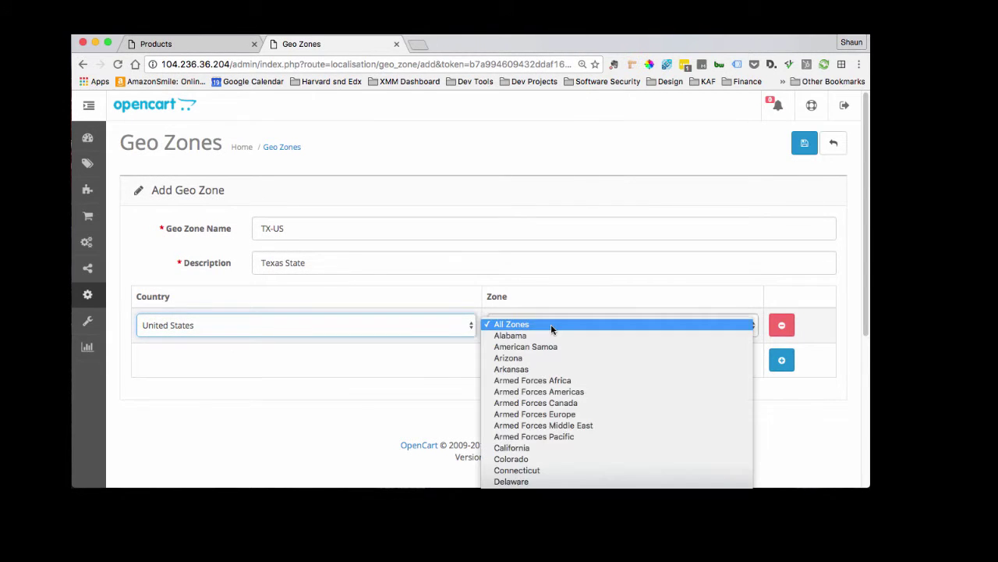
scroll(559, 361, "down", 10)
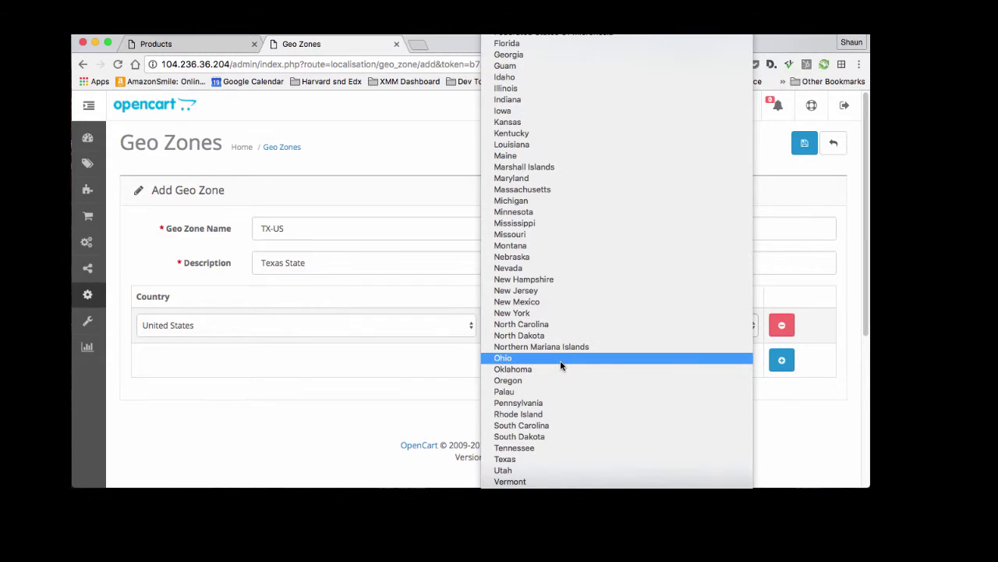
left_click(560, 459)
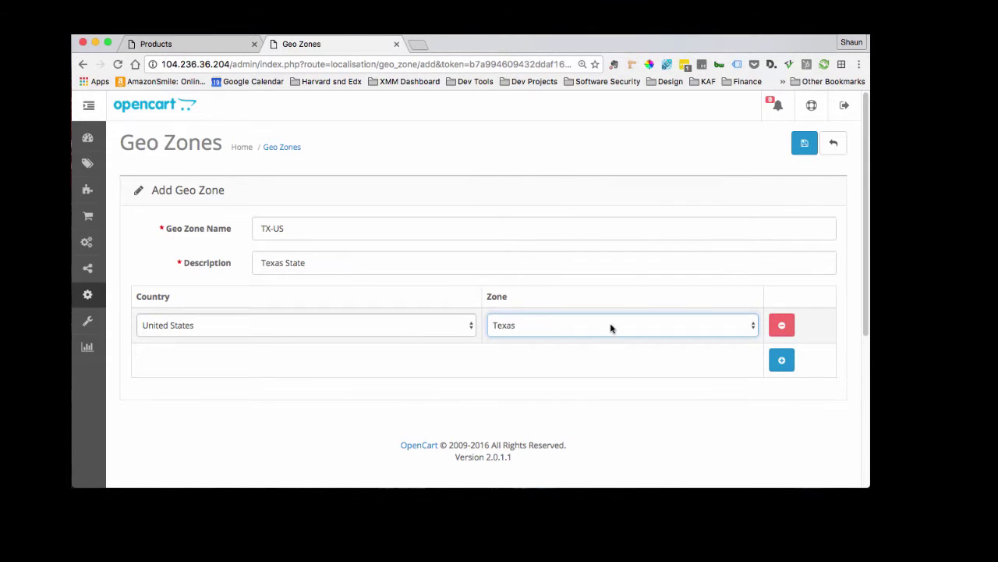
Save the TX-US geo zone and go to the Localisation > Taxes > Tax Rates list
left_click(803, 145)
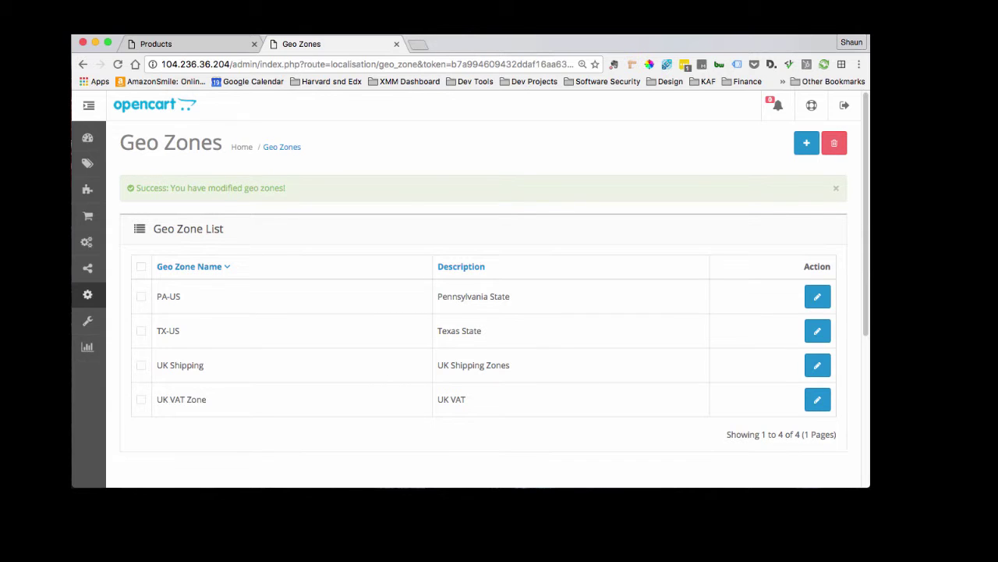
mouse_move(87, 288)
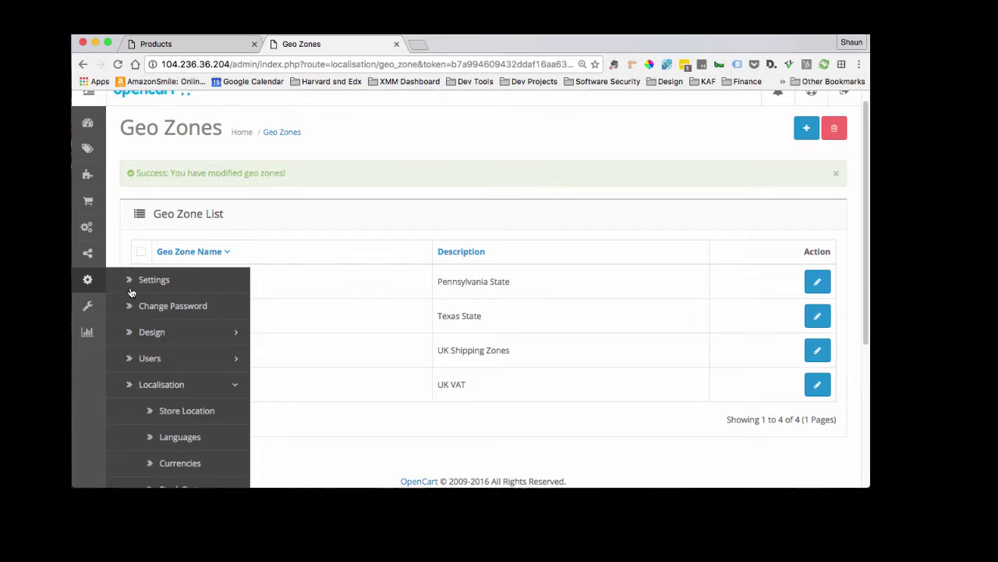
scroll(179, 355, "down", 5)
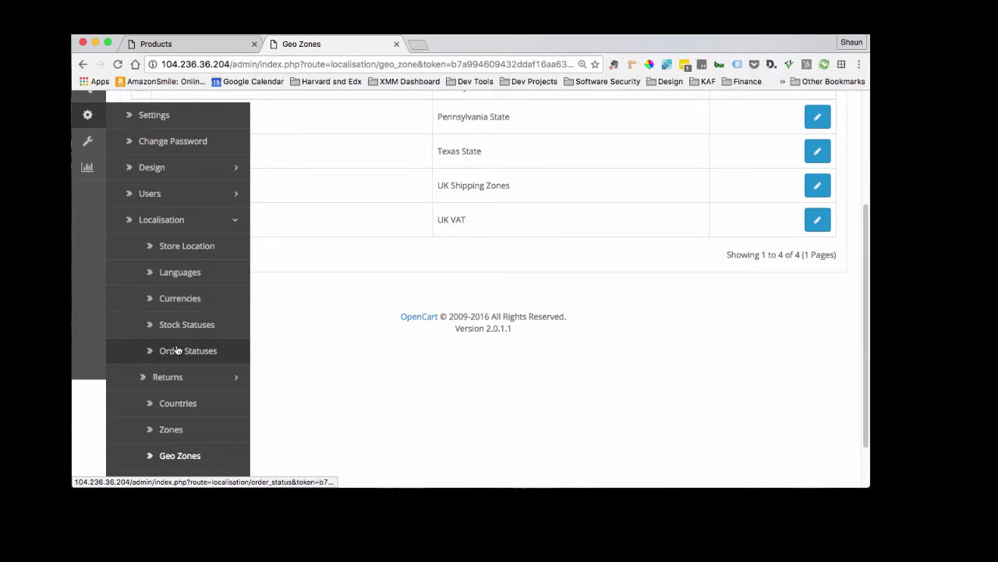
scroll(178, 348, "down", 2)
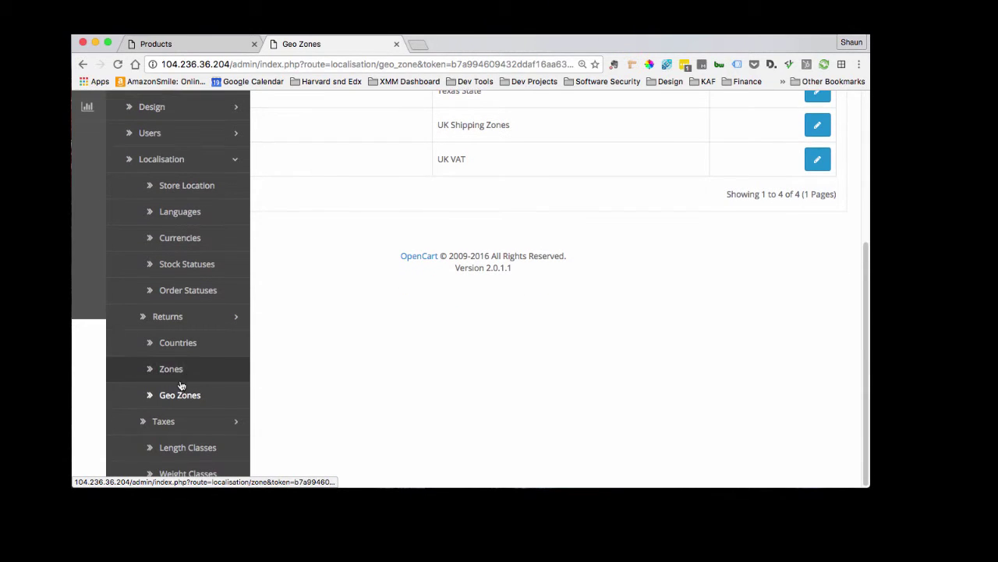
left_click(180, 421)
scroll(183, 425, "down", 1)
left_click(188, 431)
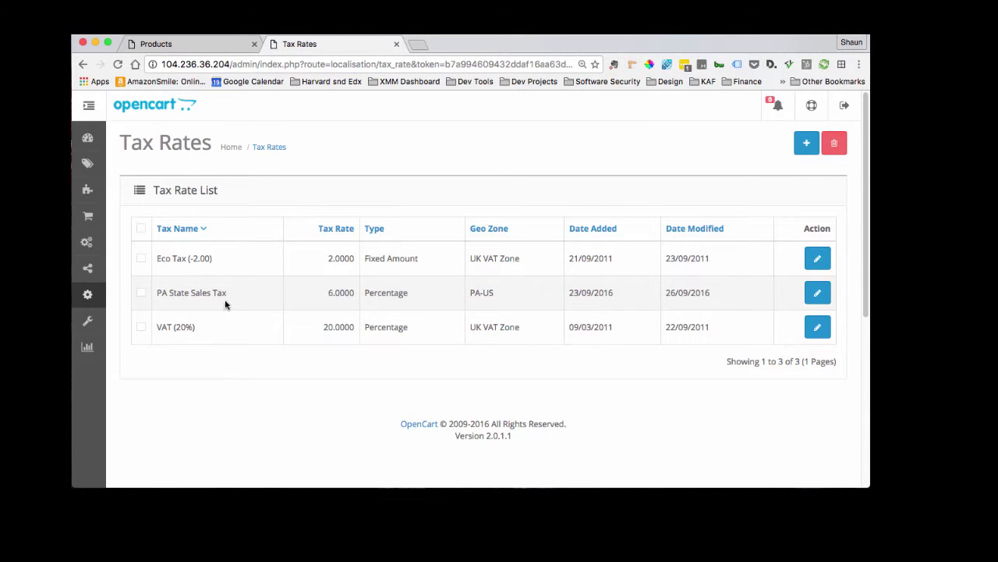
Add and save a Texas State Tax rate of 8.0 percent for the TX-US geo zone
left_click(807, 145)
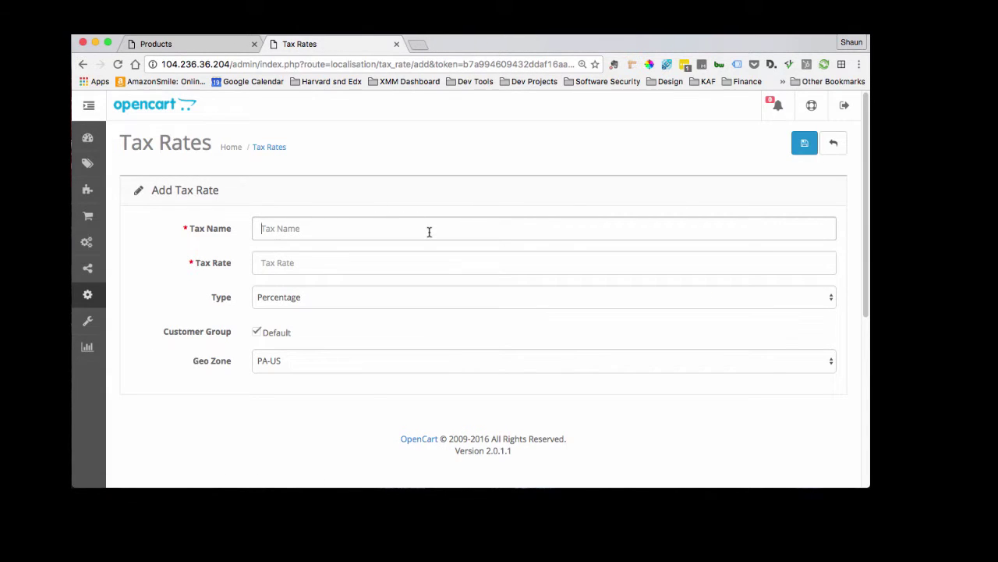
left_click(429, 228)
type("Tex")
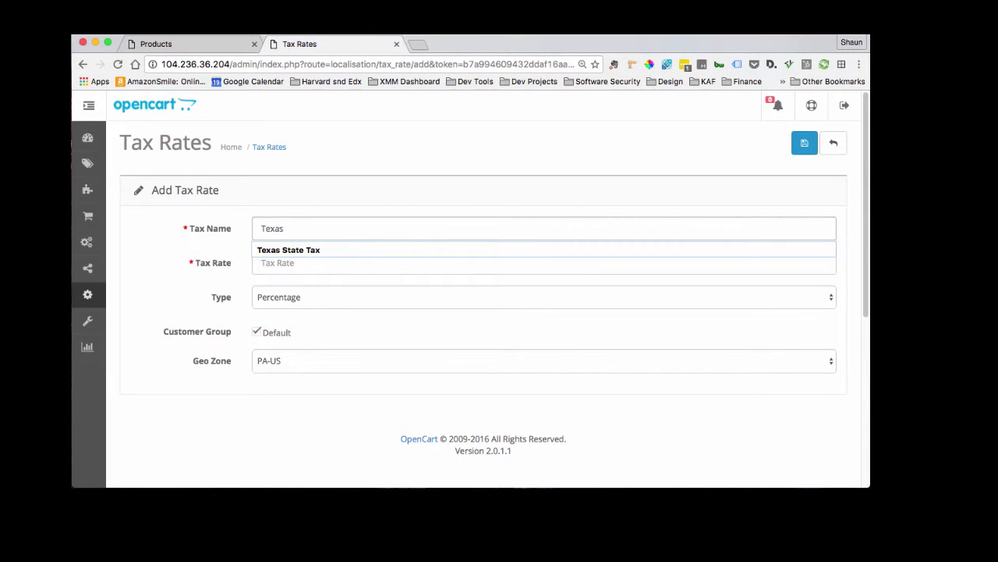
type("as")
left_click(419, 246)
left_click(415, 268)
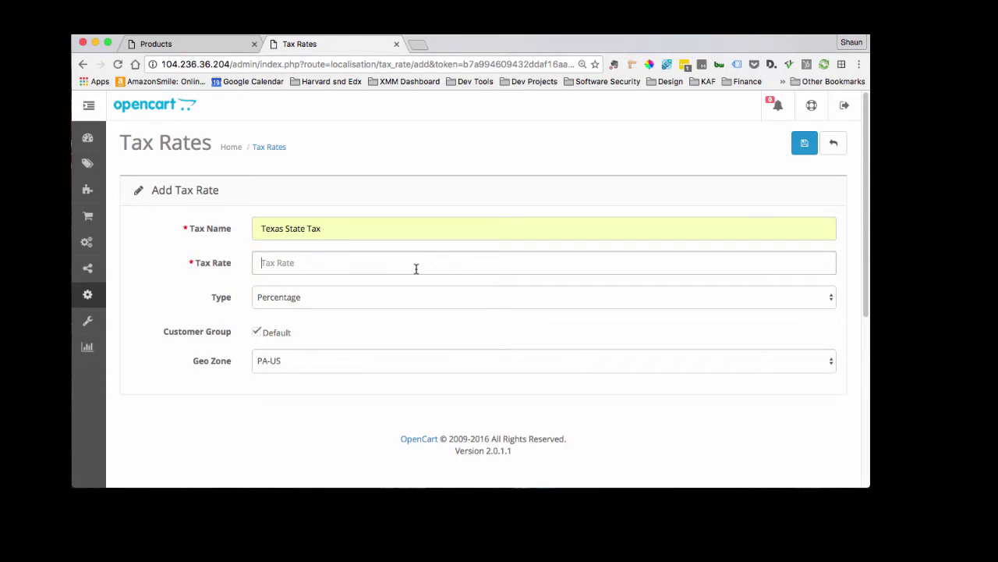
type("8.0")
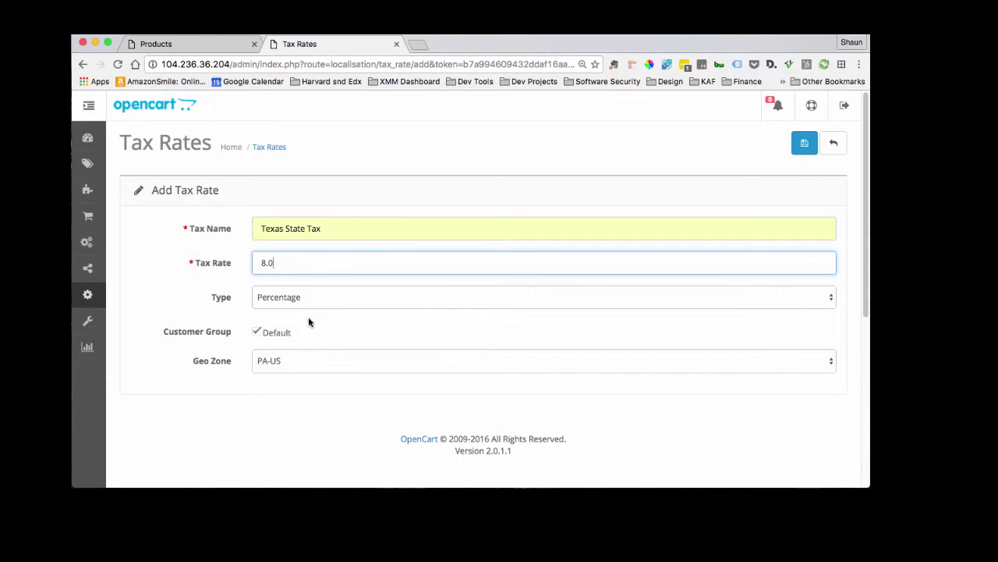
left_click(316, 358)
left_click(308, 370)
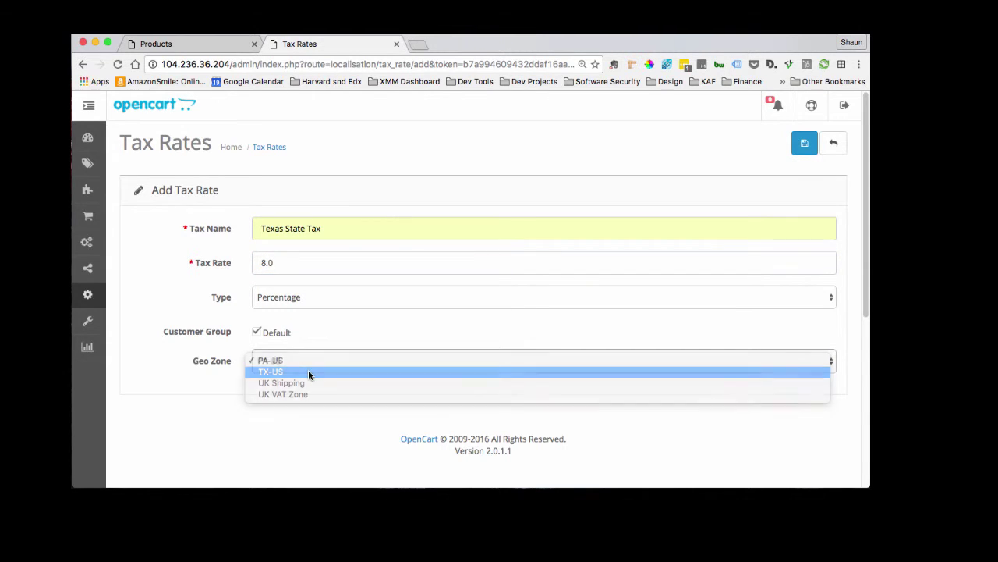
left_click(804, 143)
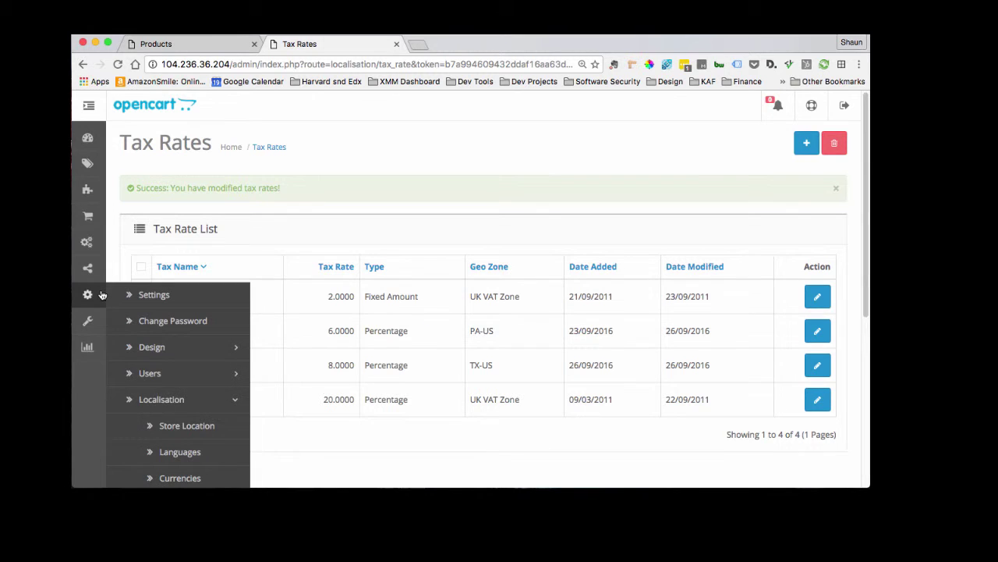
Go to the Taxes > Tax Classes list with Downloadable Products and Taxable Goods
scroll(95, 294, "down", 3)
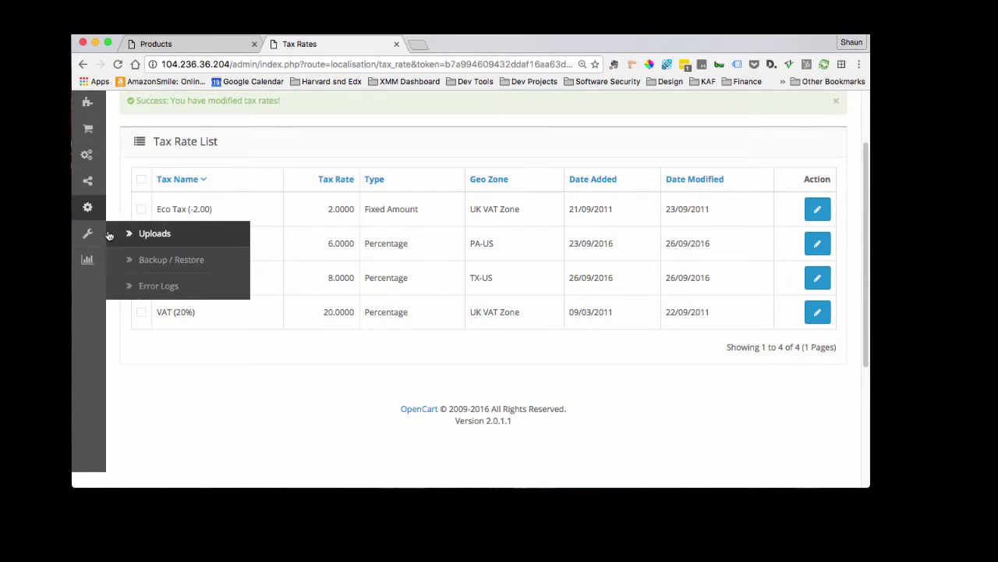
scroll(179, 237, "down", 3)
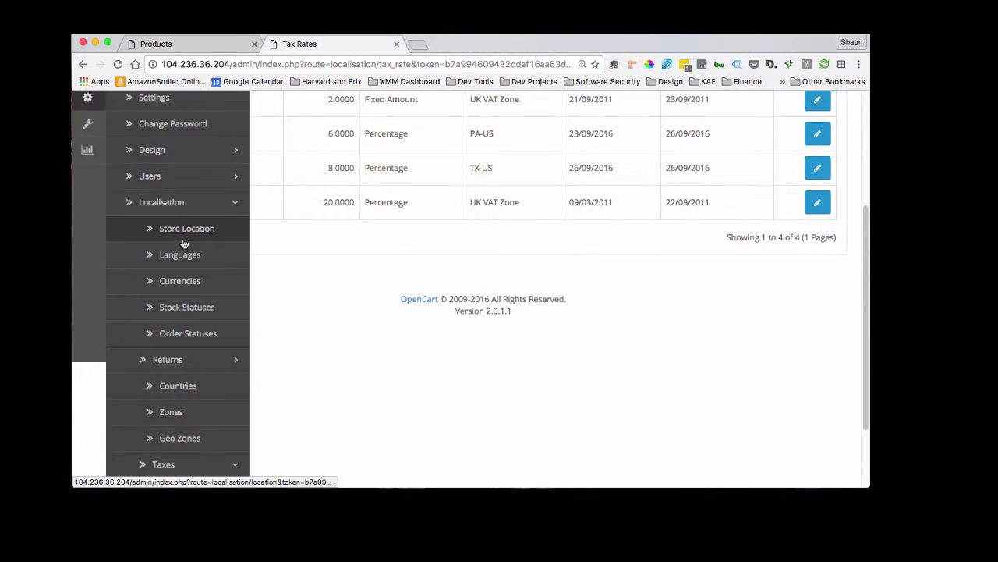
scroll(184, 244, "down", 2)
scroll(166, 225, "down", 1)
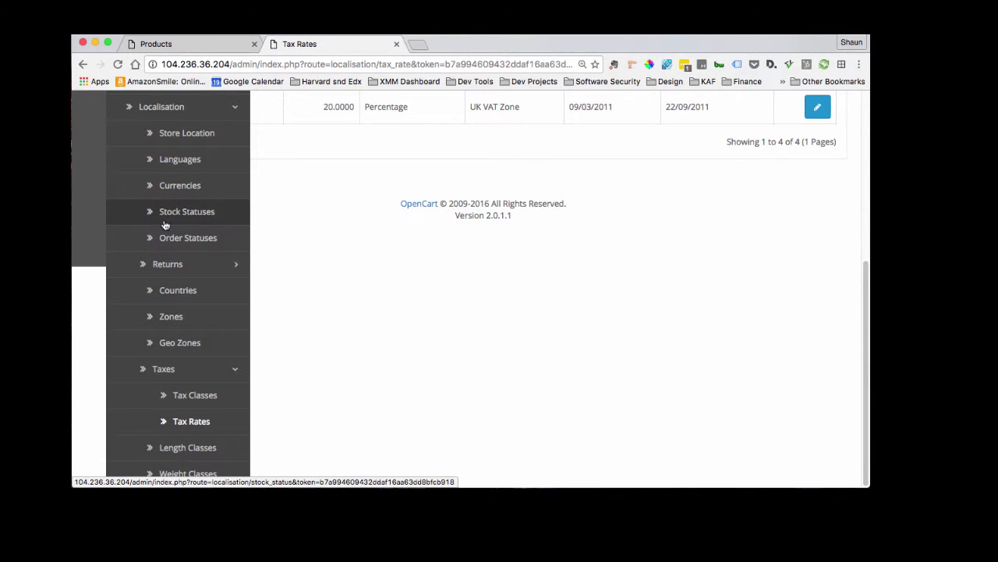
left_click(180, 396)
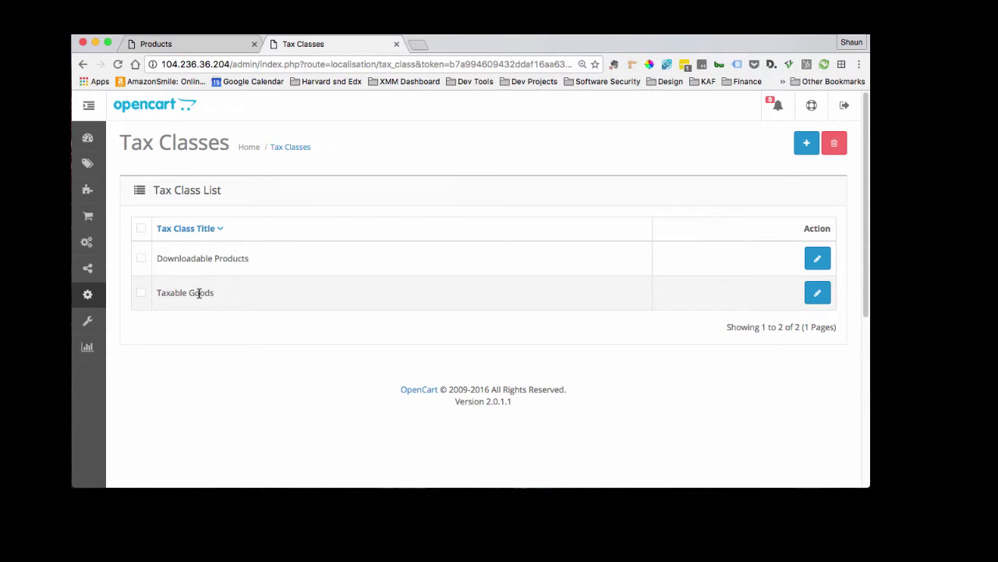
Edit the Taxable Goods class and remove the extra Eco Tax rule row
left_click(814, 297)
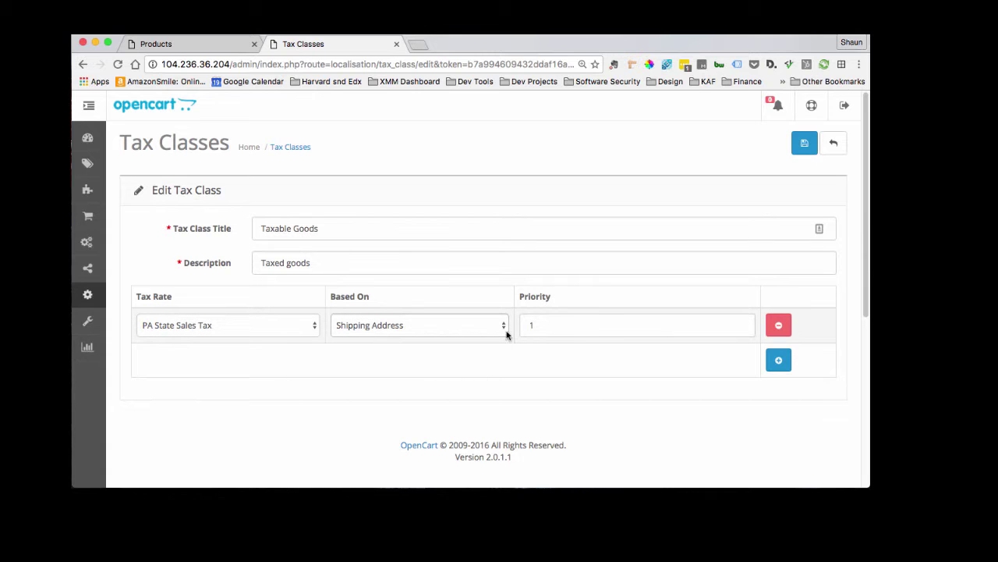
left_click(778, 359)
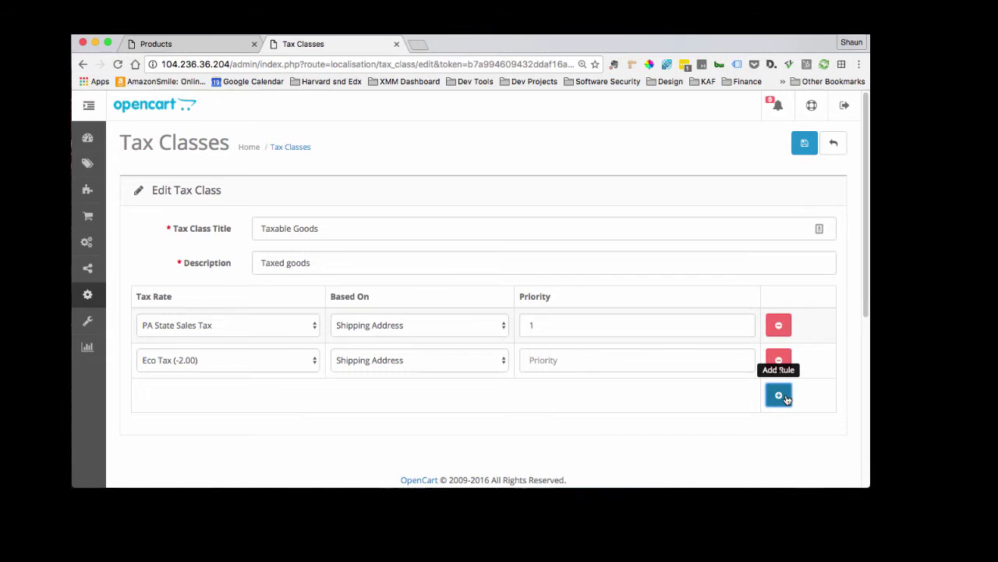
left_click(778, 397)
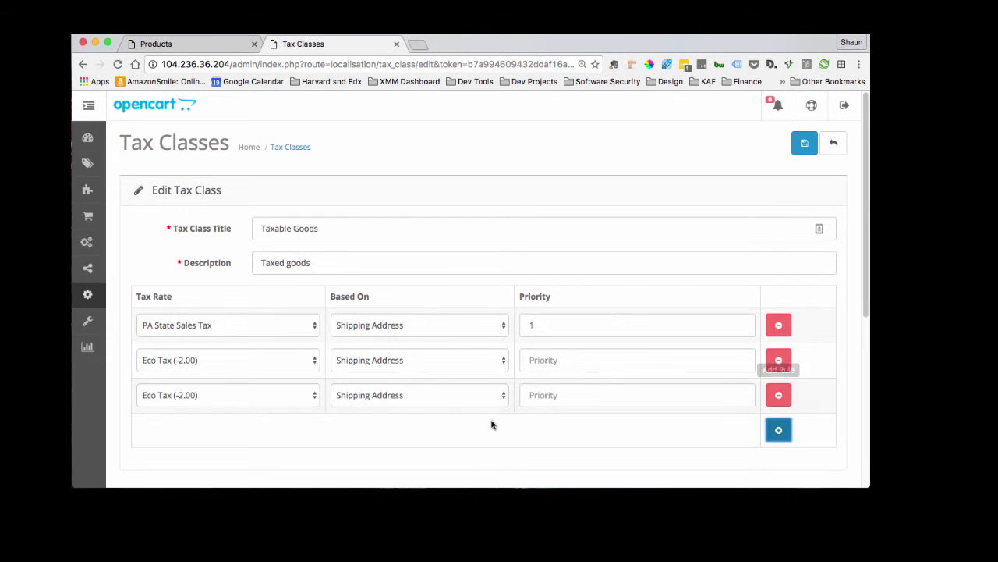
left_click(312, 396)
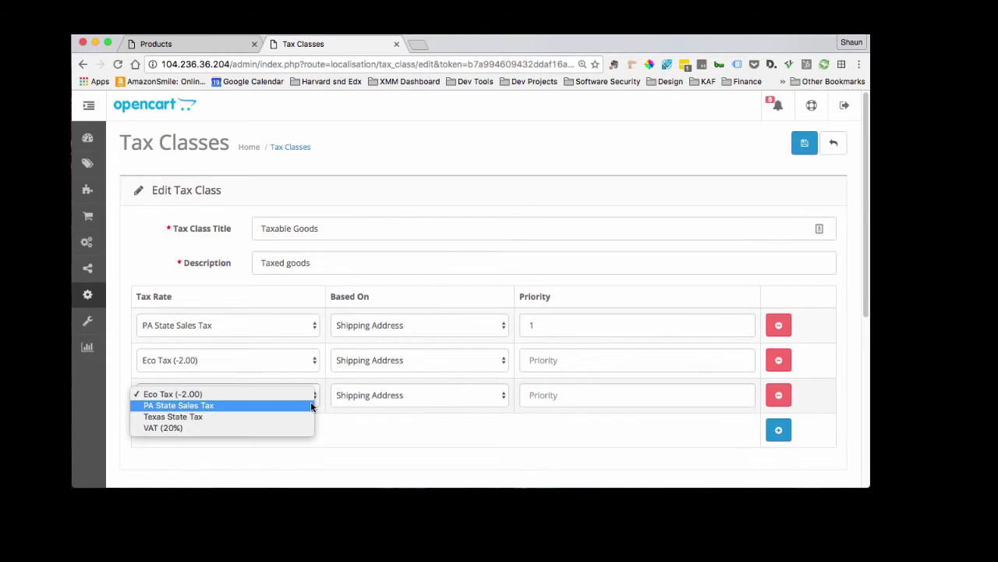
left_click(853, 353)
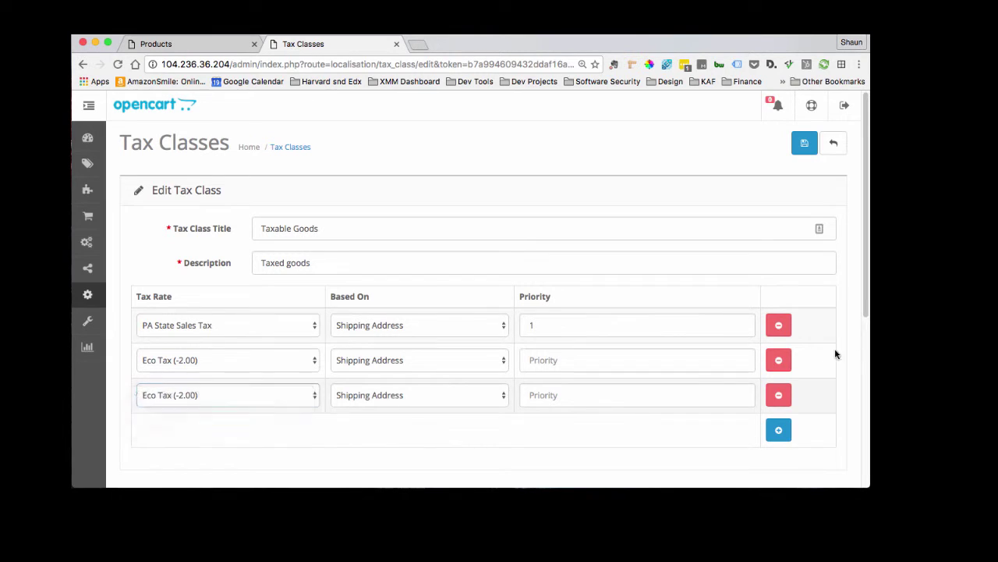
left_click(779, 360)
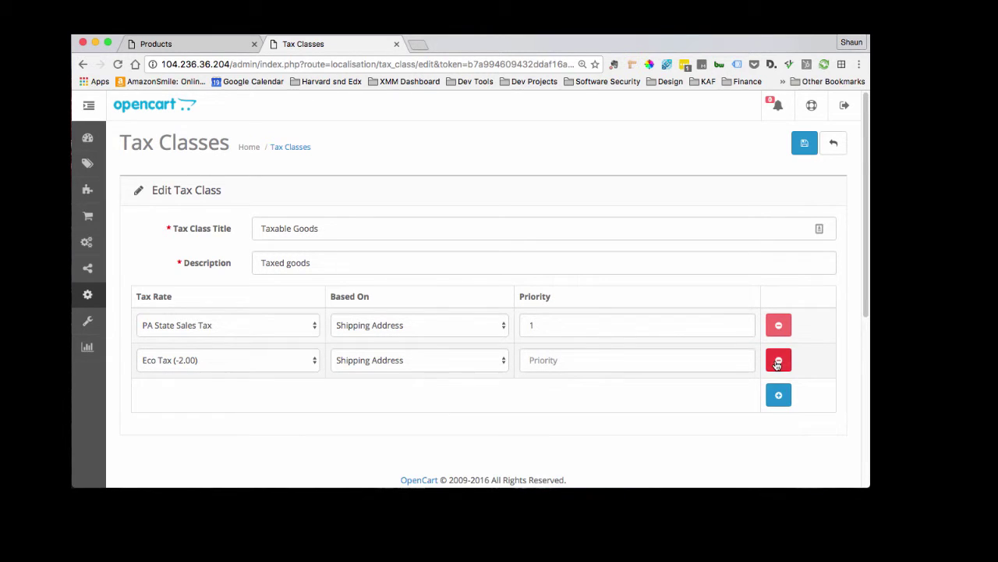
Set the second rule to Texas State Tax with priority 2 and save the class
left_click(241, 367)
left_click(360, 369)
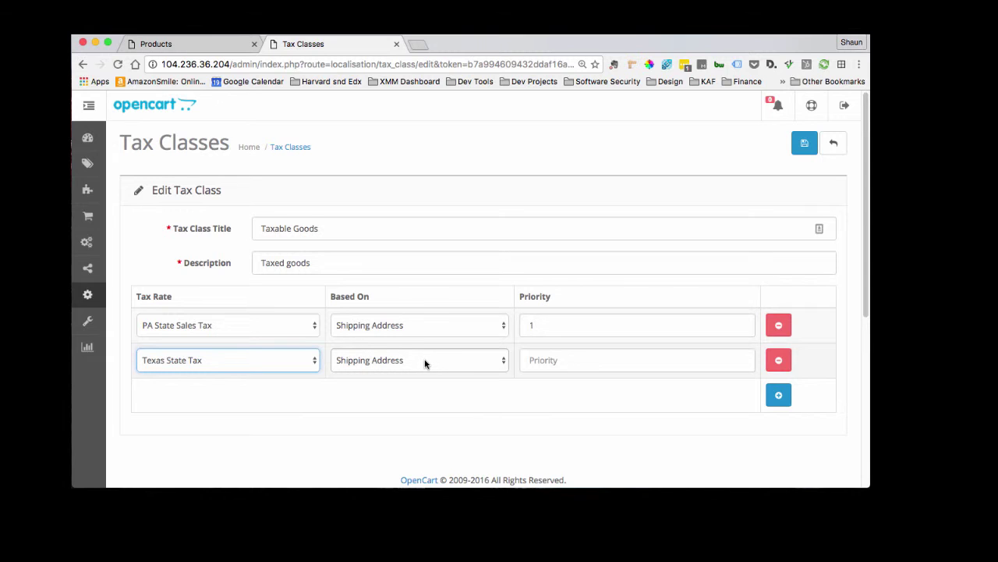
left_click(571, 359)
type("2")
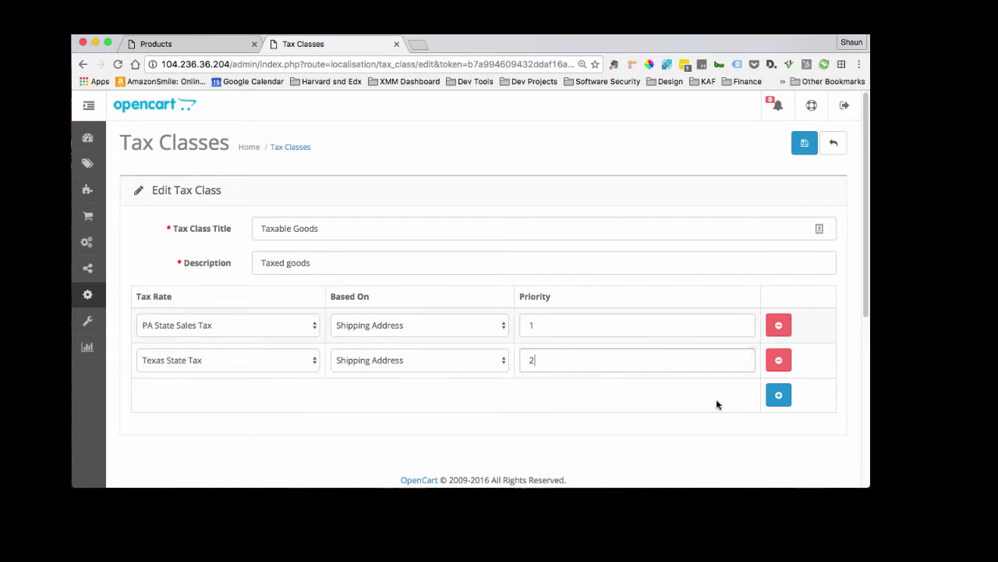
left_click(691, 394)
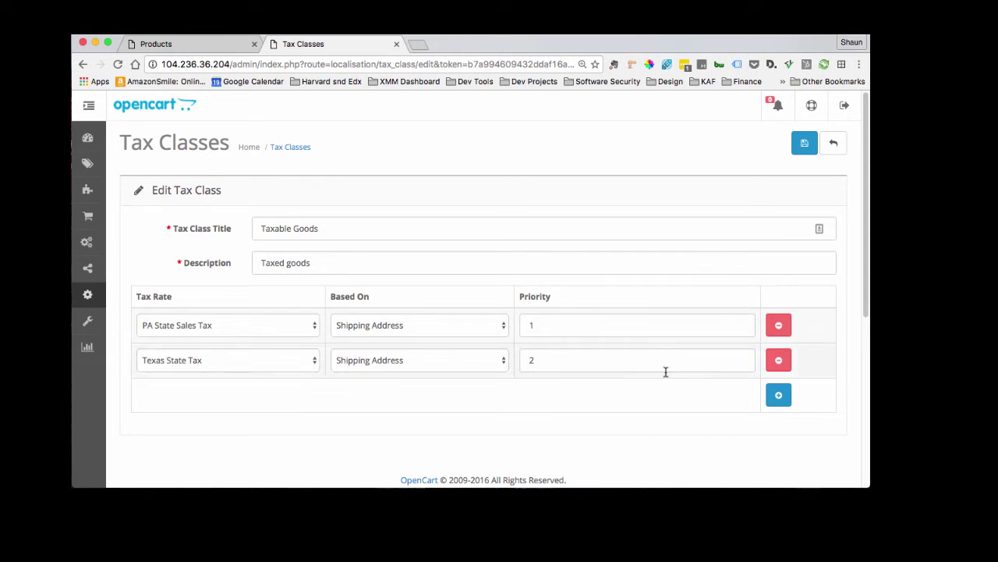
left_click(805, 144)
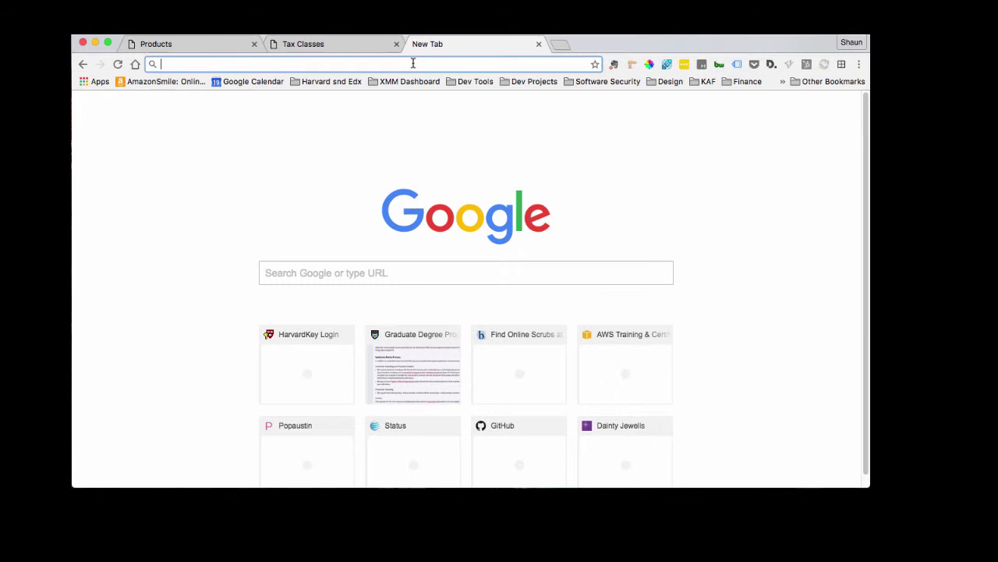
Load the Roth Rugs storefront at 104.236.36.204 and open the Alisa 2293 Boxes rug page
type("104.236.36.204")
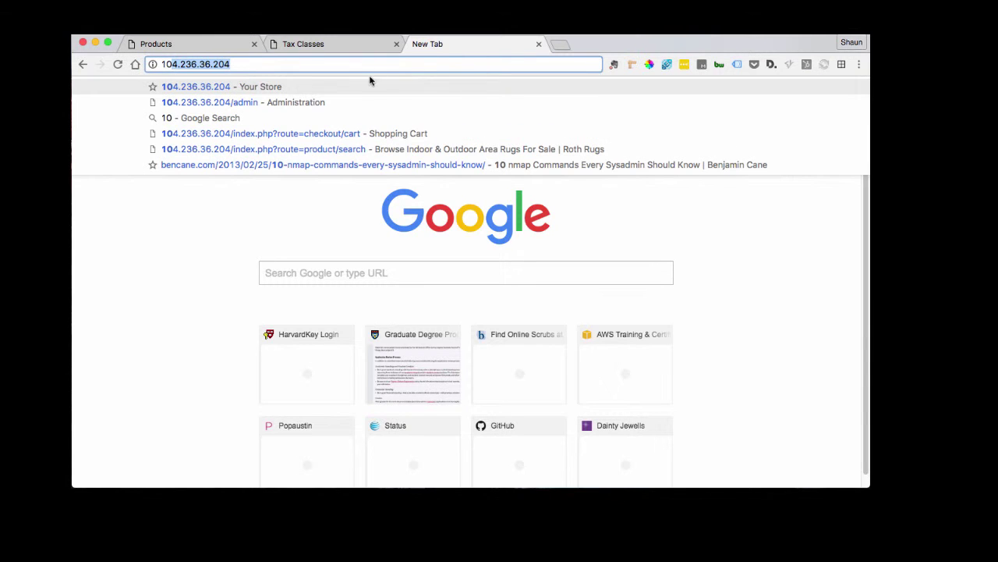
left_click(363, 85)
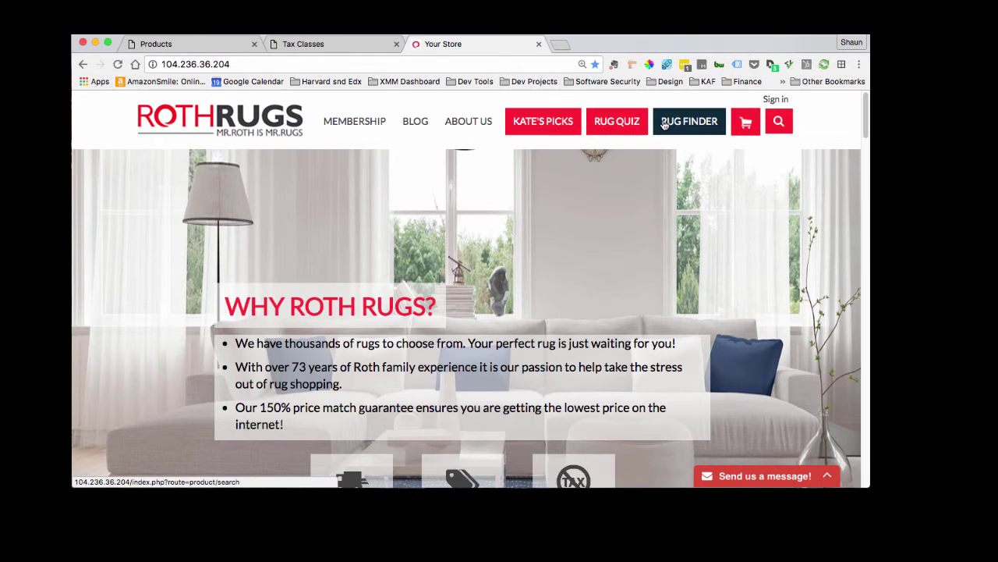
left_click(663, 124)
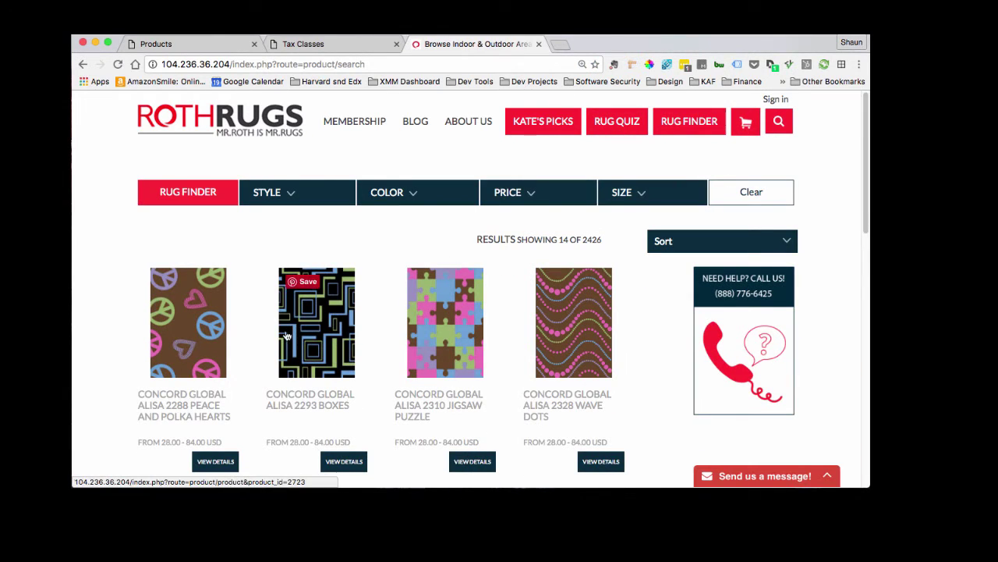
left_click(313, 343)
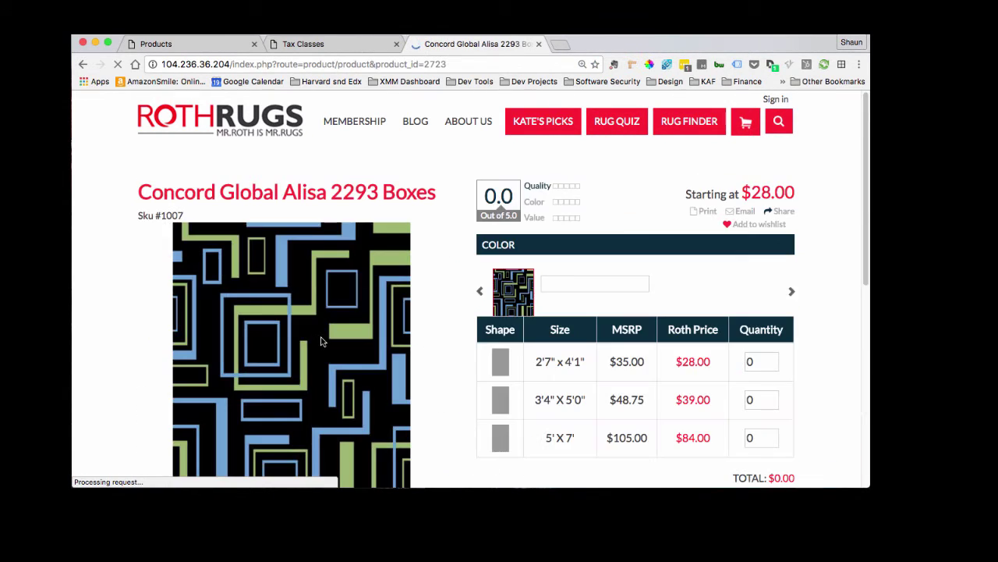
Add one 2'7" x 4'1" Alisa 2293 Boxes rug to the cart and view the cart
scroll(465, 317, "down", 1)
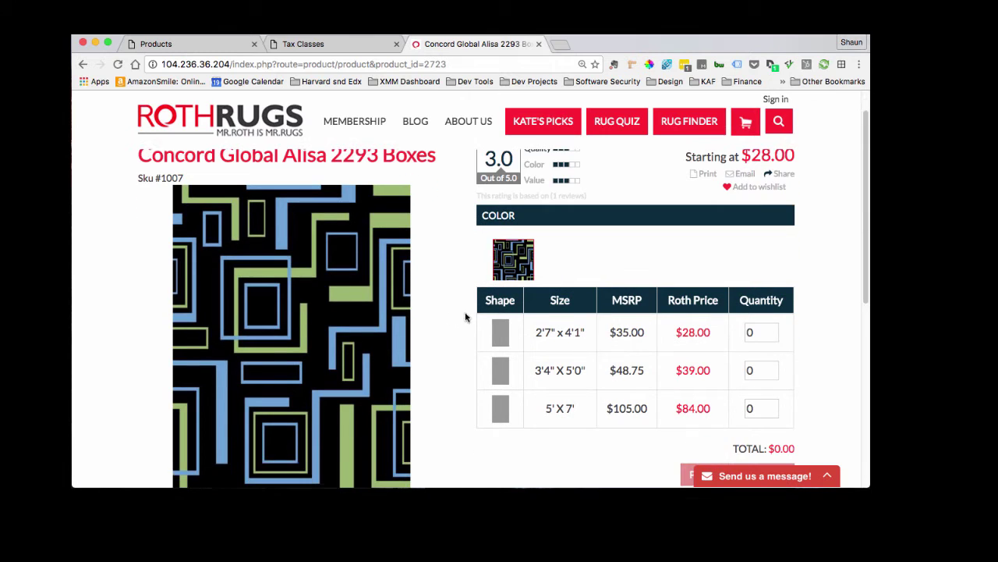
left_click(772, 329)
scroll(768, 328, "down", 5)
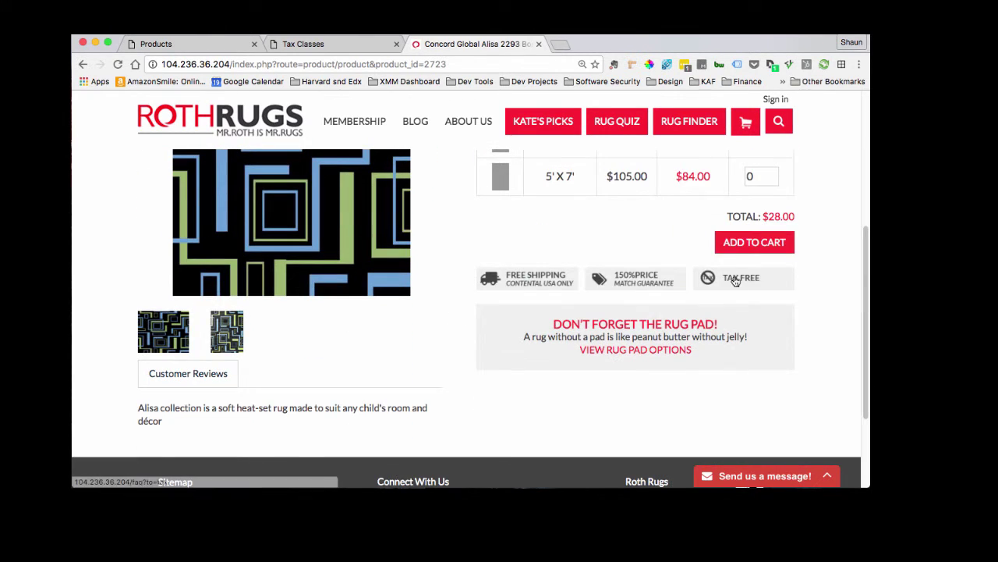
left_click(752, 242)
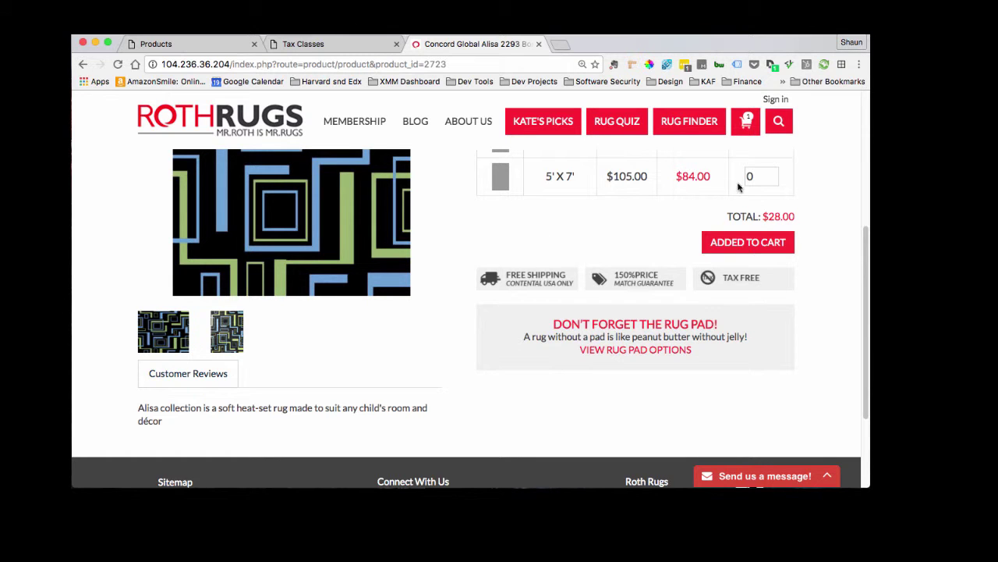
left_click(745, 125)
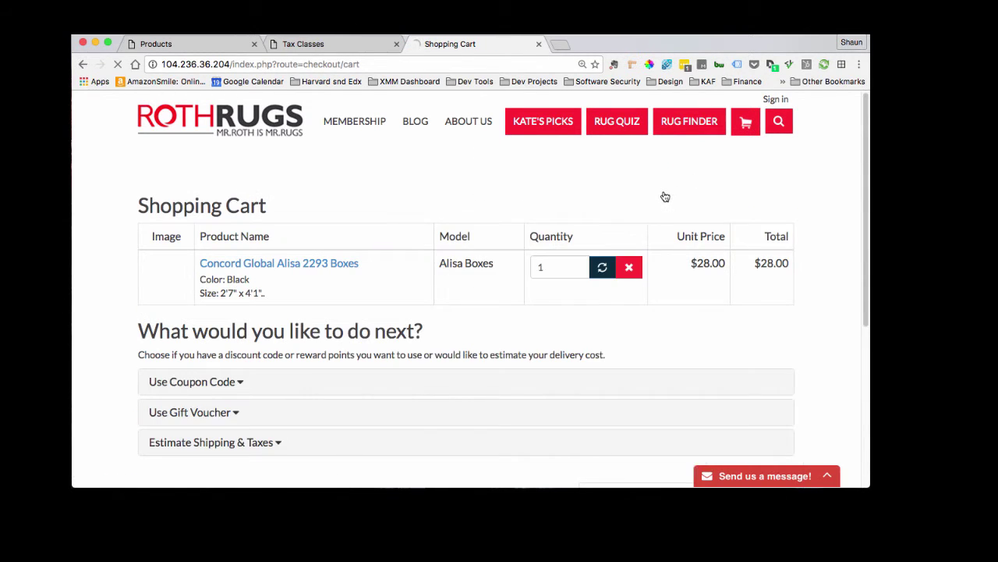
Choose Florida, United States as the destination in the shipping and tax estimate
scroll(245, 386, "down", 1)
left_click(241, 388)
scroll(294, 312, "down", 2)
scroll(294, 312, "down", 2)
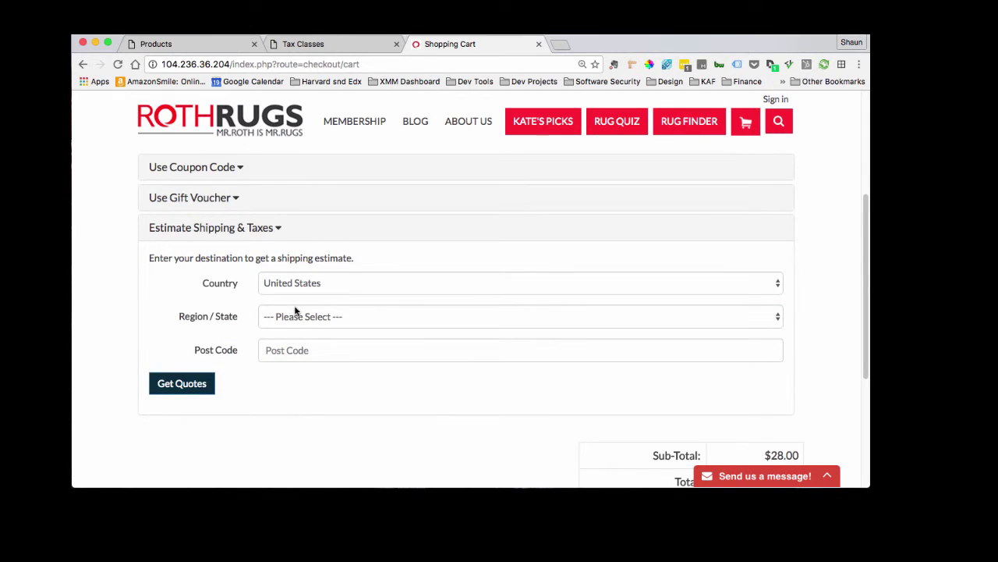
left_click(303, 314)
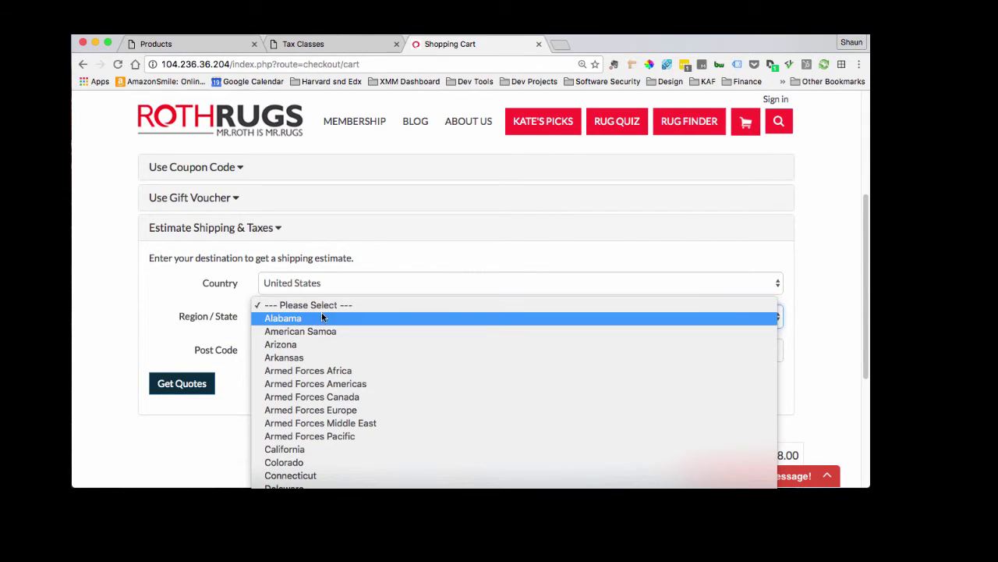
scroll(317, 314, "down", 3)
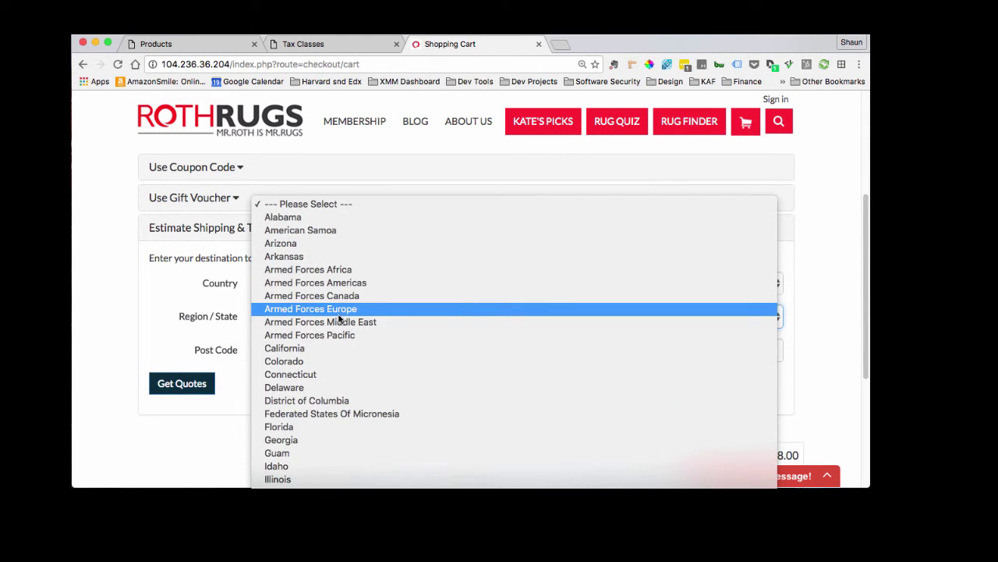
scroll(338, 318, "down", 3)
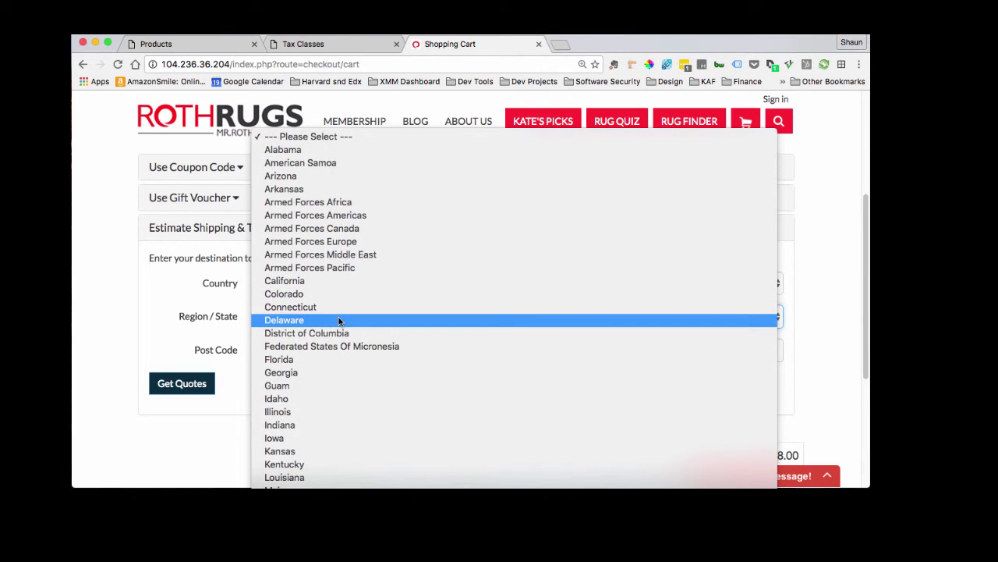
left_click(314, 360)
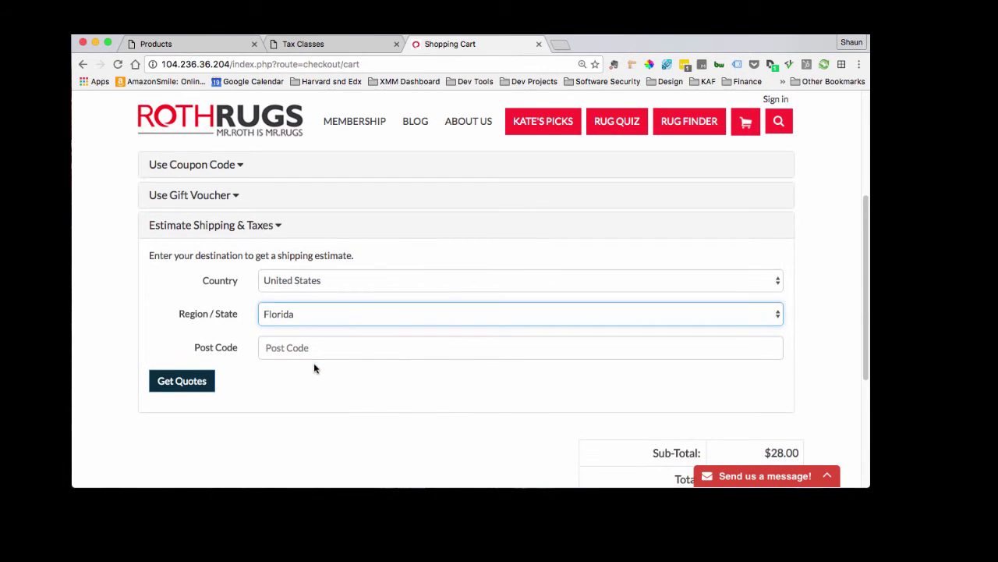
Get quotes and apply Free Shipping, leaving the cart total at $28.00 with no tax
scroll(314, 368, "down", 1)
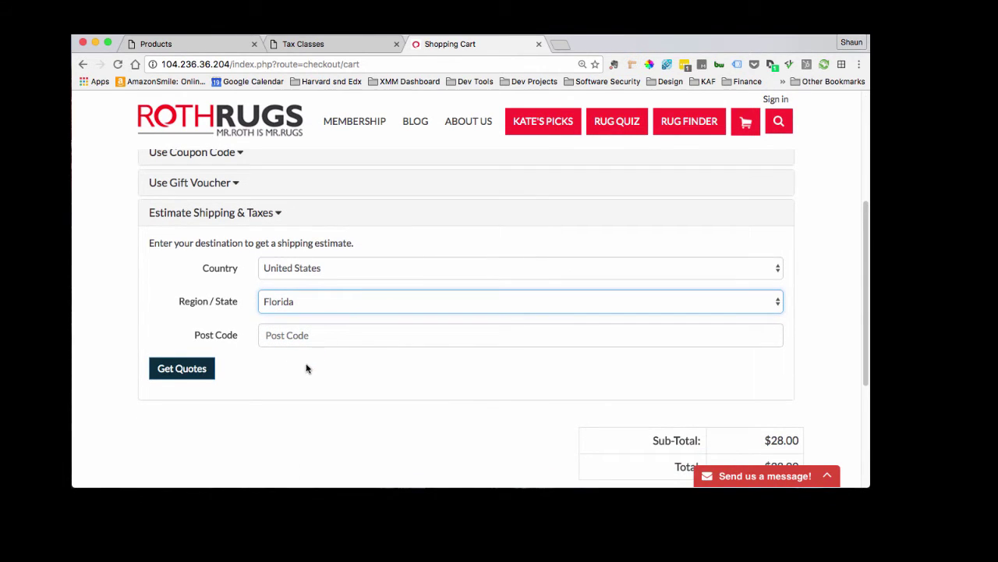
left_click(207, 368)
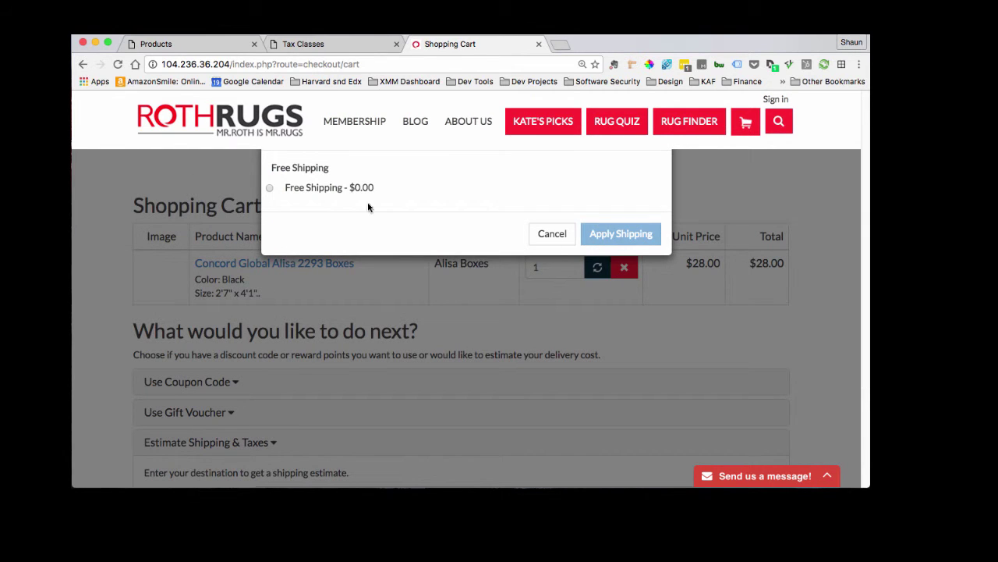
left_click(314, 191)
left_click(607, 236)
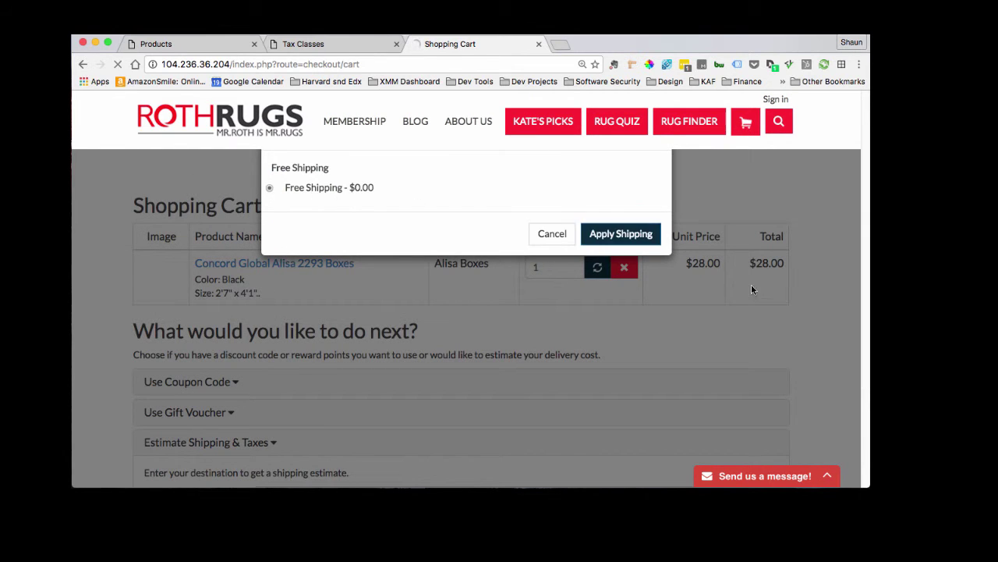
scroll(765, 297, "down", 5)
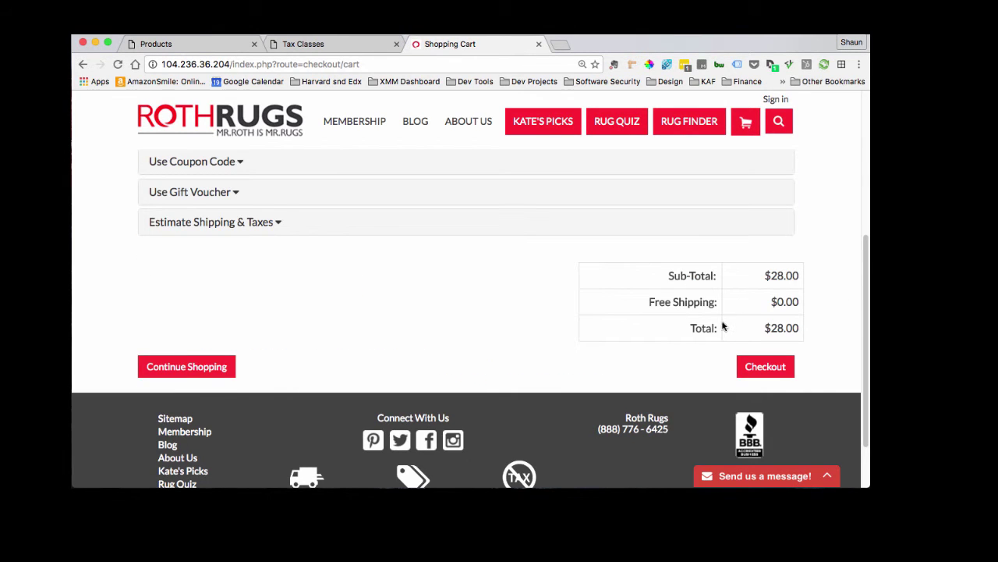
scroll(368, 307, "up", 1)
Re-estimate for Texas with Free Shipping, showing $2.24 Texas State Tax and a $30.24 total
left_click(230, 282)
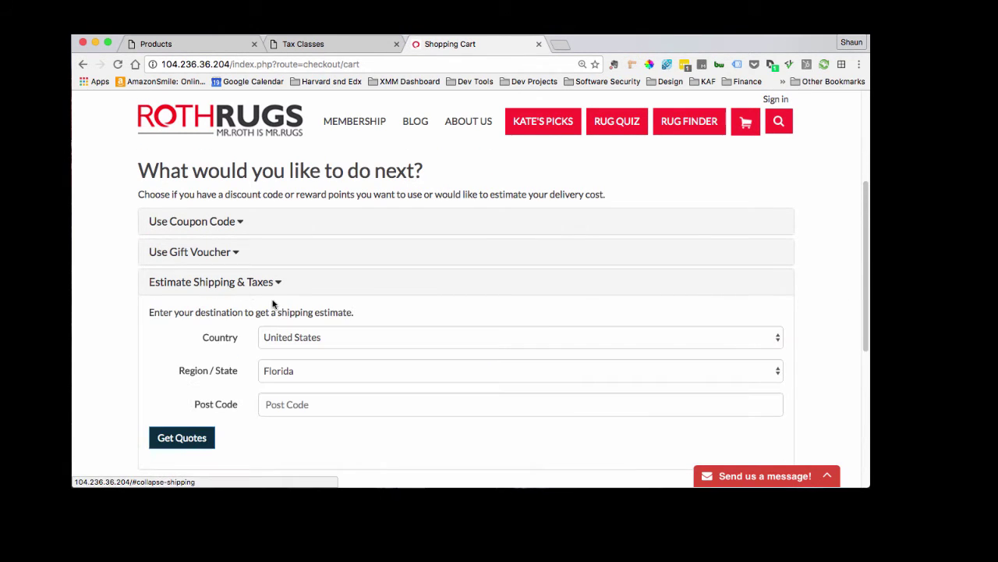
scroll(283, 305, "down", 1)
left_click(310, 333)
scroll(309, 333, "down", 10)
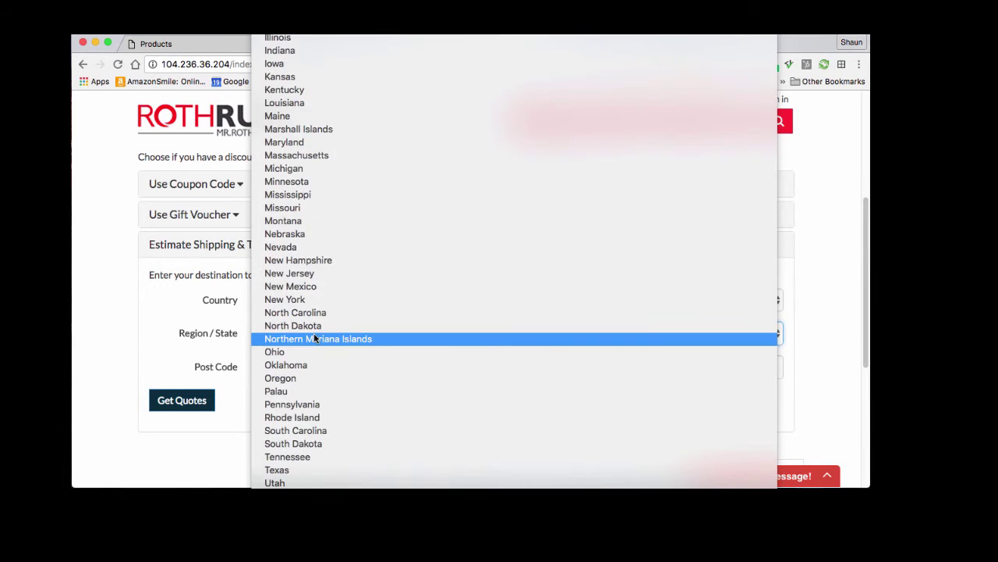
left_click(312, 449)
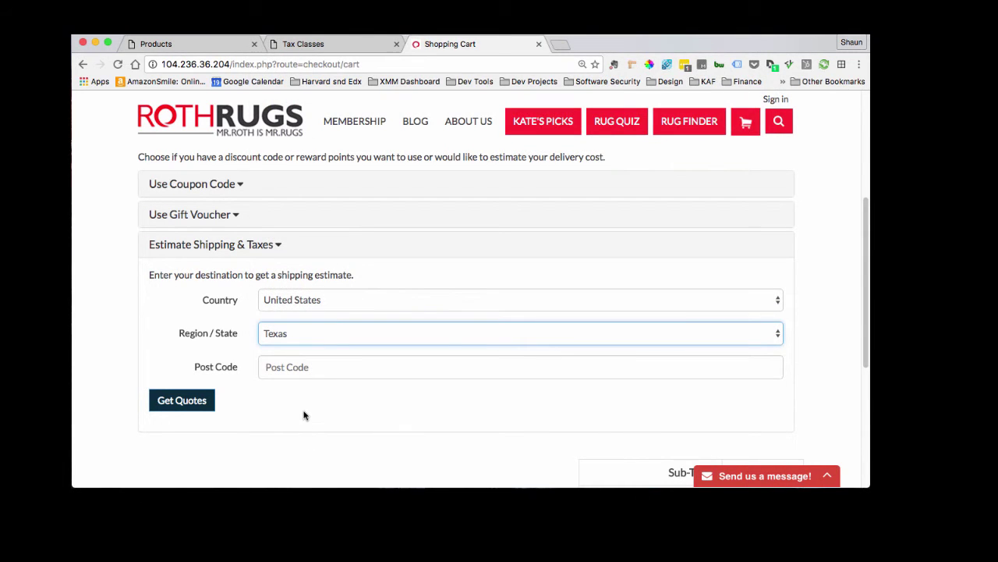
left_click(205, 400)
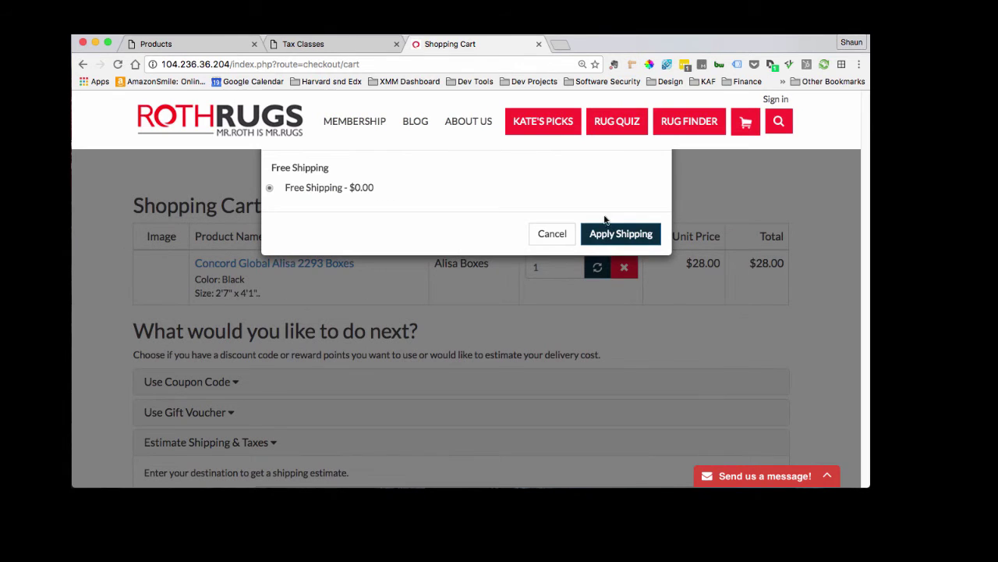
left_click(621, 234)
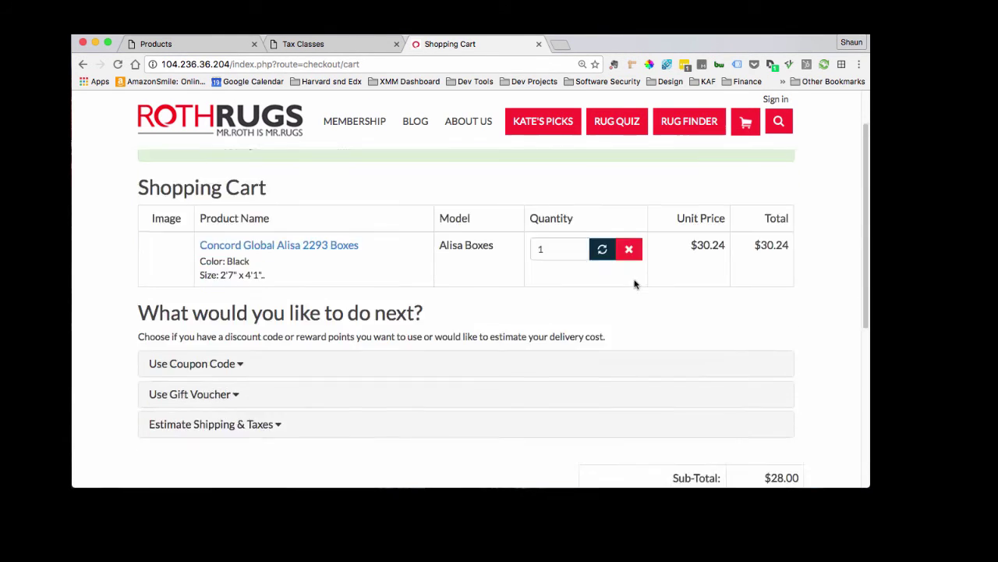
scroll(636, 285, "down", 5)
left_click_drag(748, 318, 799, 318)
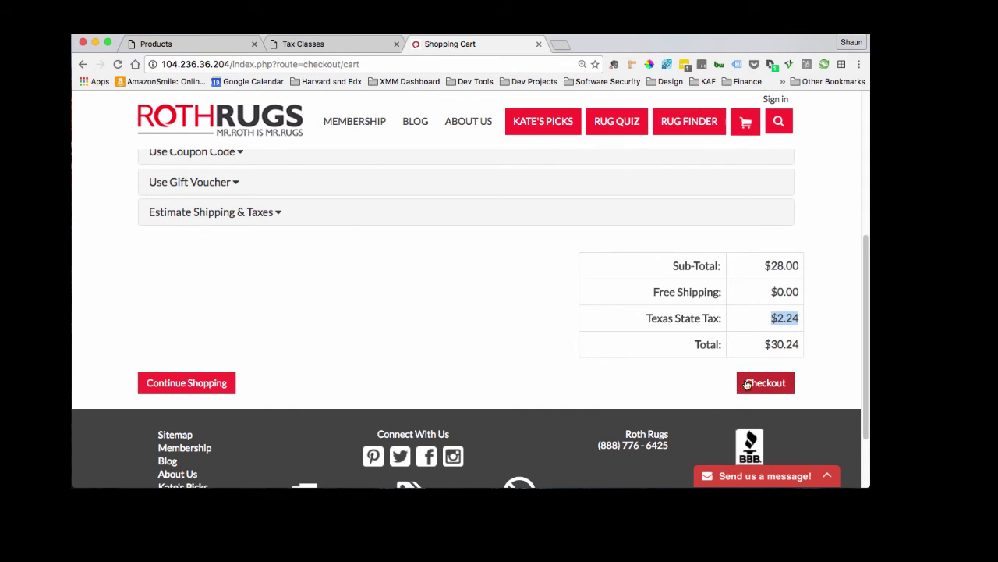